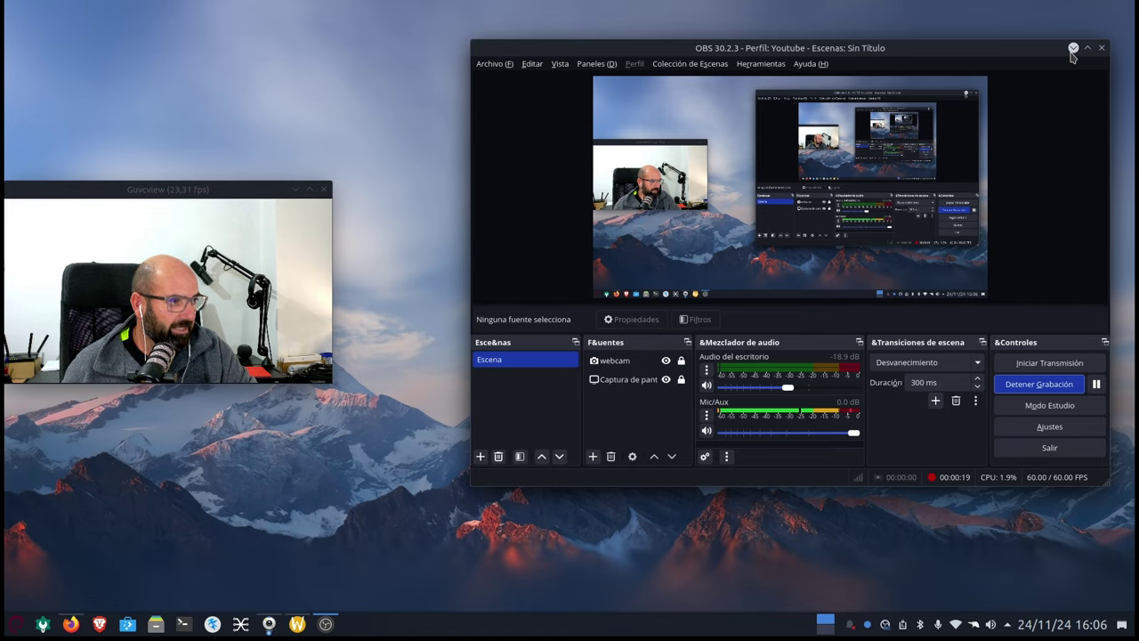
# Minimize OBS, show the Salmorejo Geek YouTube channel's video list in Firefox, and minimize the browser.
pyautogui.click(1073, 48)
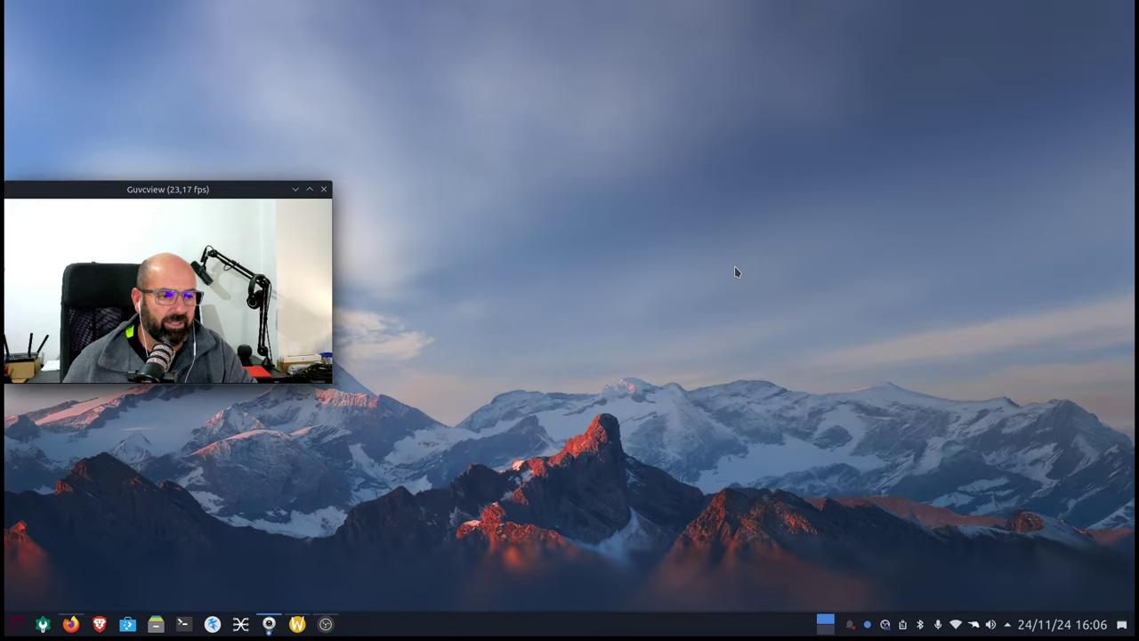
pyautogui.click(70, 624)
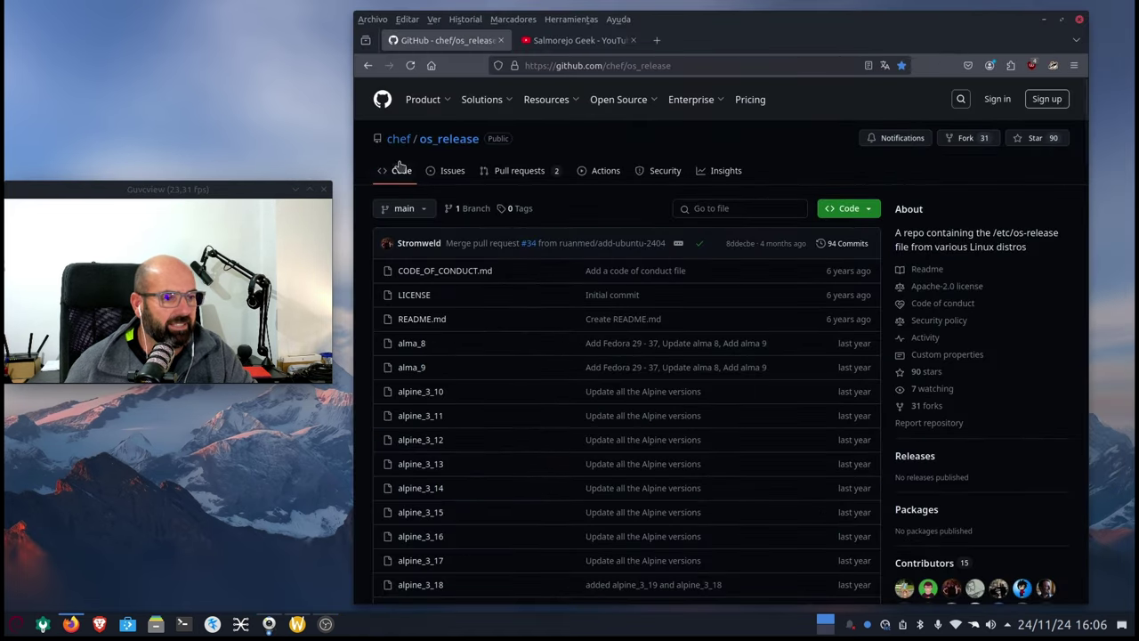
pyautogui.click(574, 40)
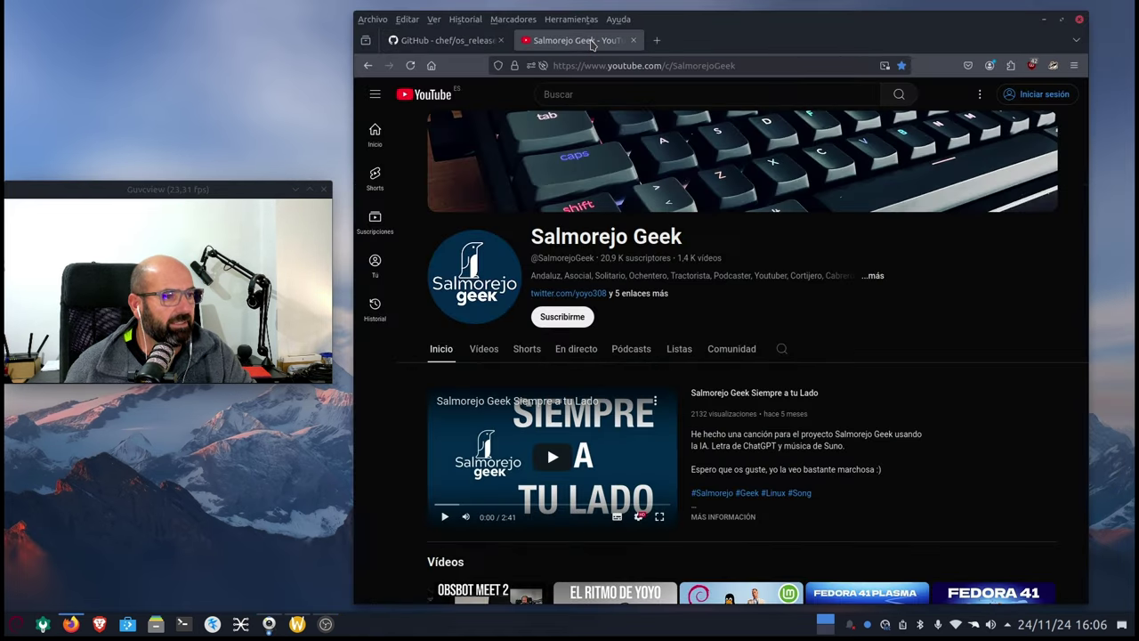
pyautogui.click(495, 354)
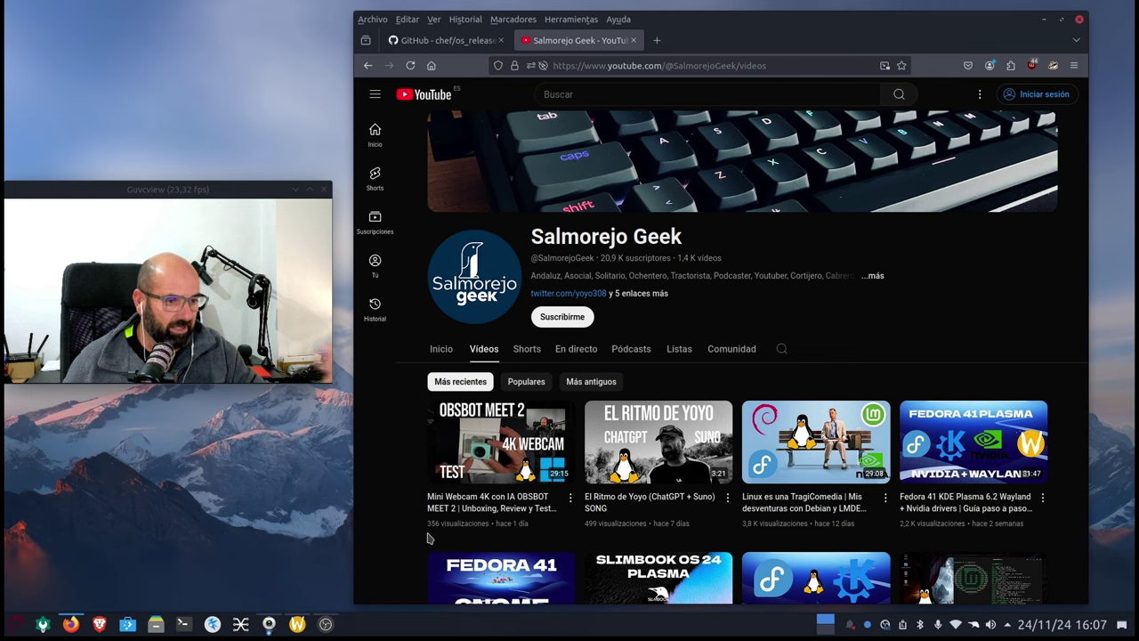
pyautogui.click(1044, 19)
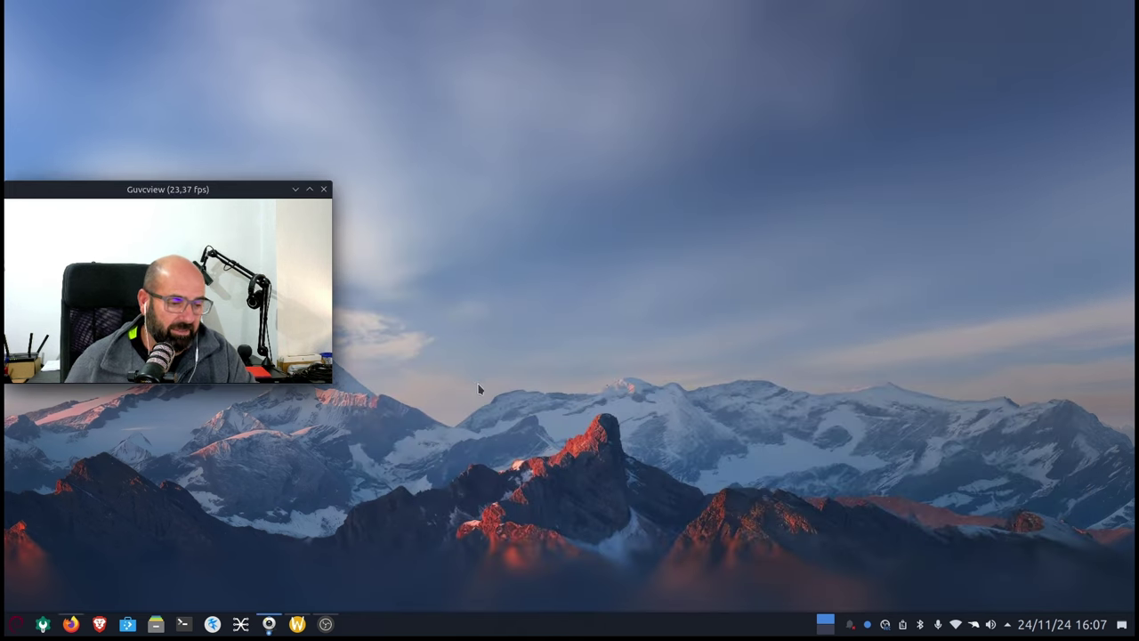
# Bring up Guvcview's video control settings for the webcam, review them, and minimize the settings window.
pyautogui.click(268, 624)
pyautogui.click(269, 623)
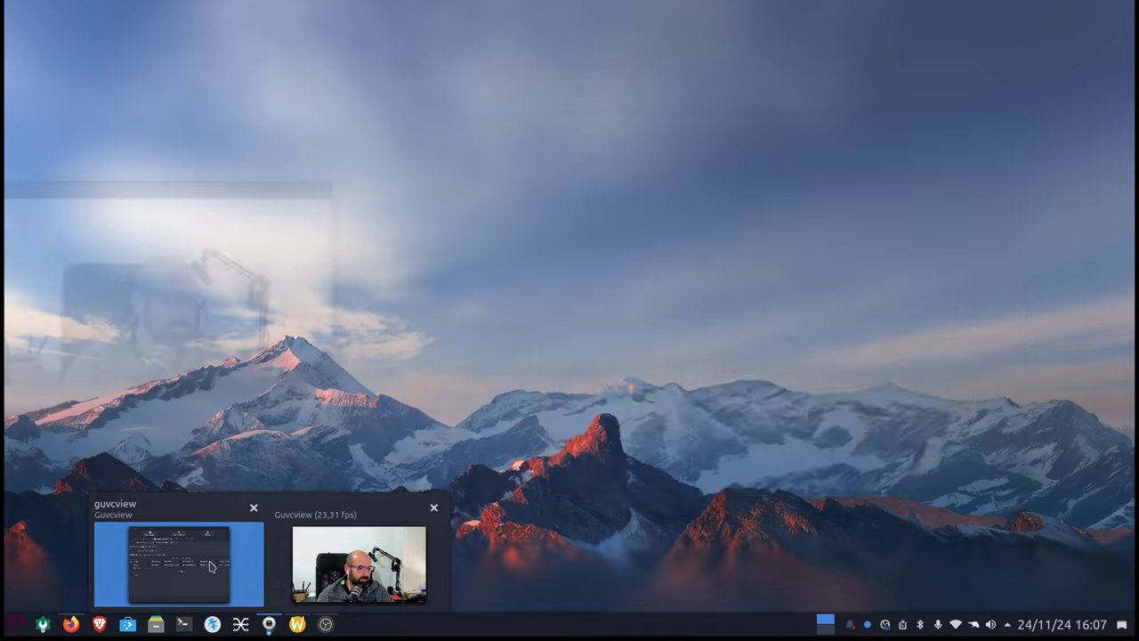
pyautogui.click(178, 559)
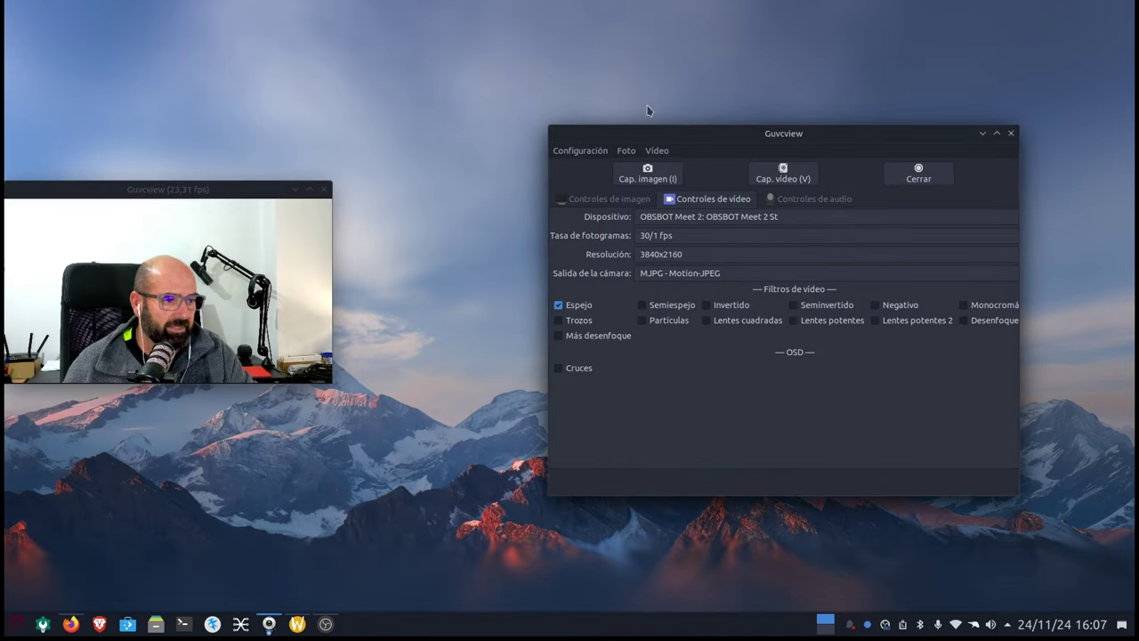
pyautogui.moveTo(726, 145); pyautogui.dragTo(725, 121)
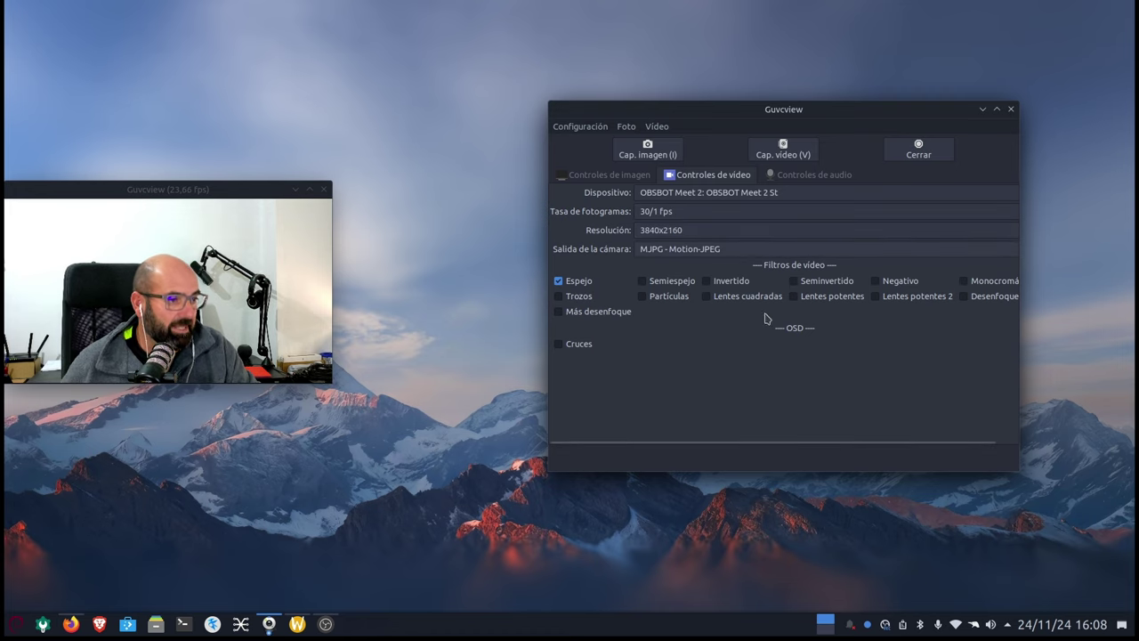
pyautogui.click(982, 109)
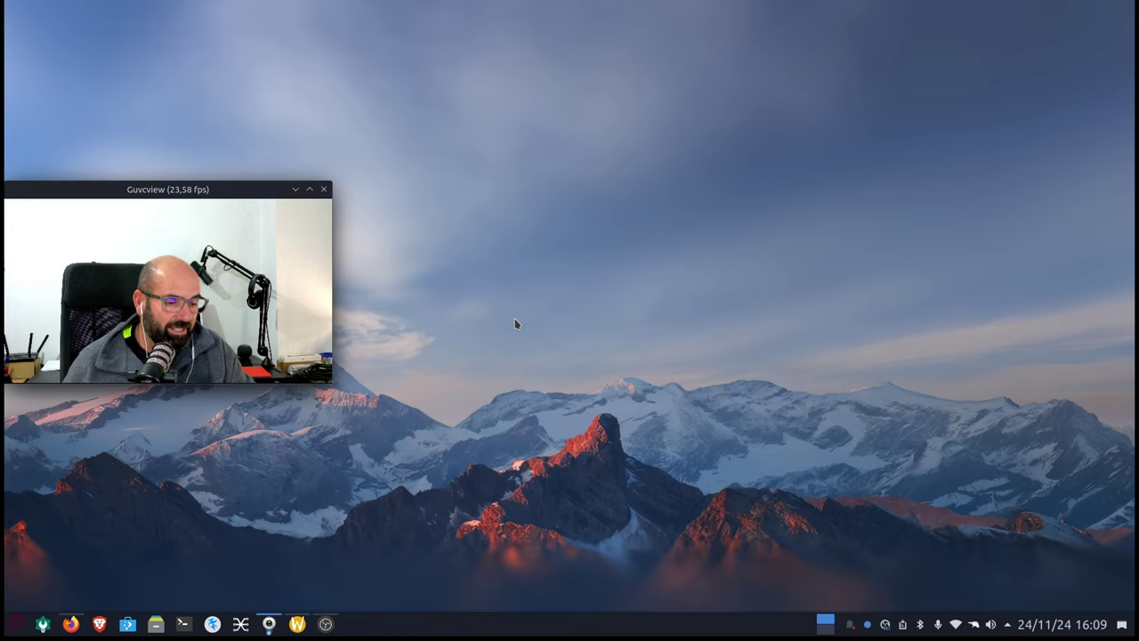
# Open a Konsole terminal as an enlarged, unmaximized window beside the webcam view and run fastfetch.
pyautogui.click(177, 626)
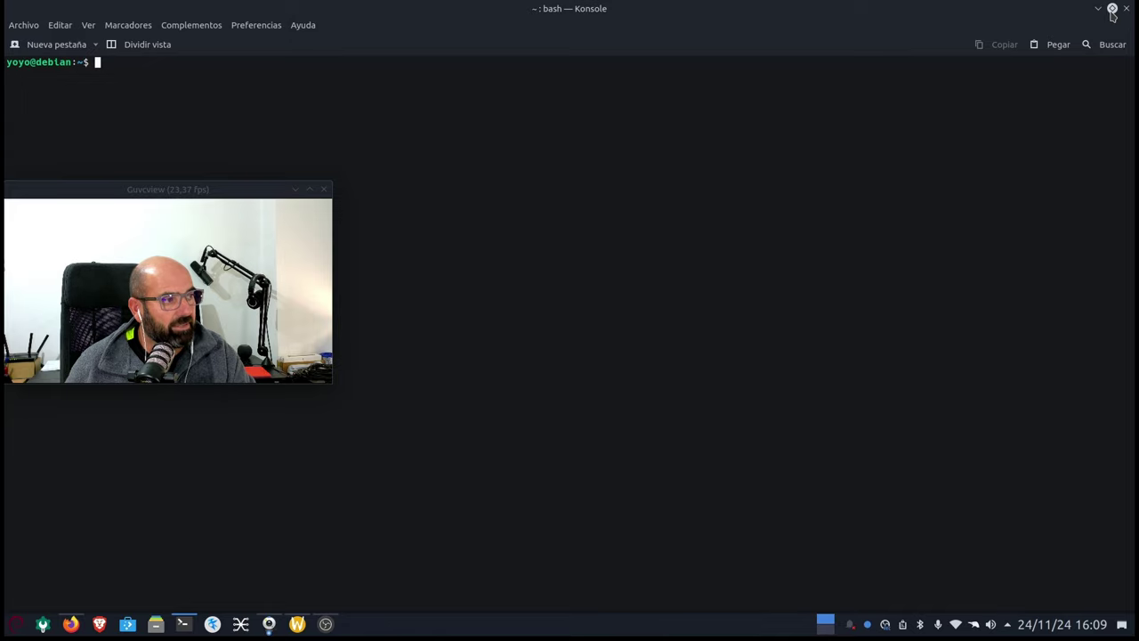
pyautogui.click(1112, 10)
pyautogui.moveTo(395, 21); pyautogui.dragTo(784, 100)
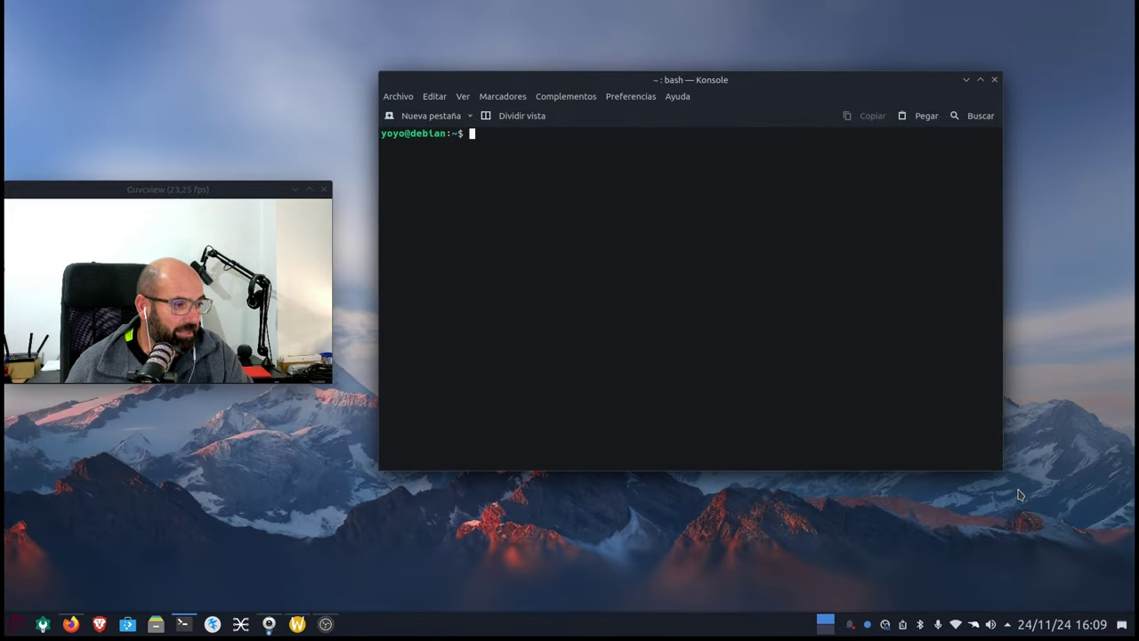
pyautogui.moveTo(1003, 471); pyautogui.dragTo(1089, 555)
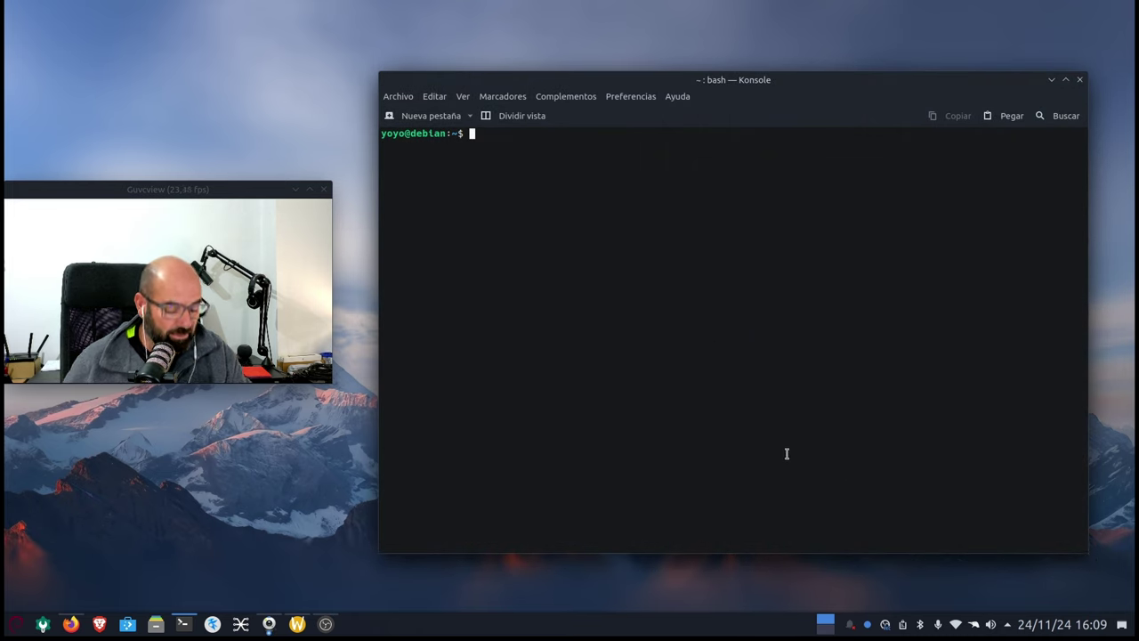
pyautogui.write('fast')
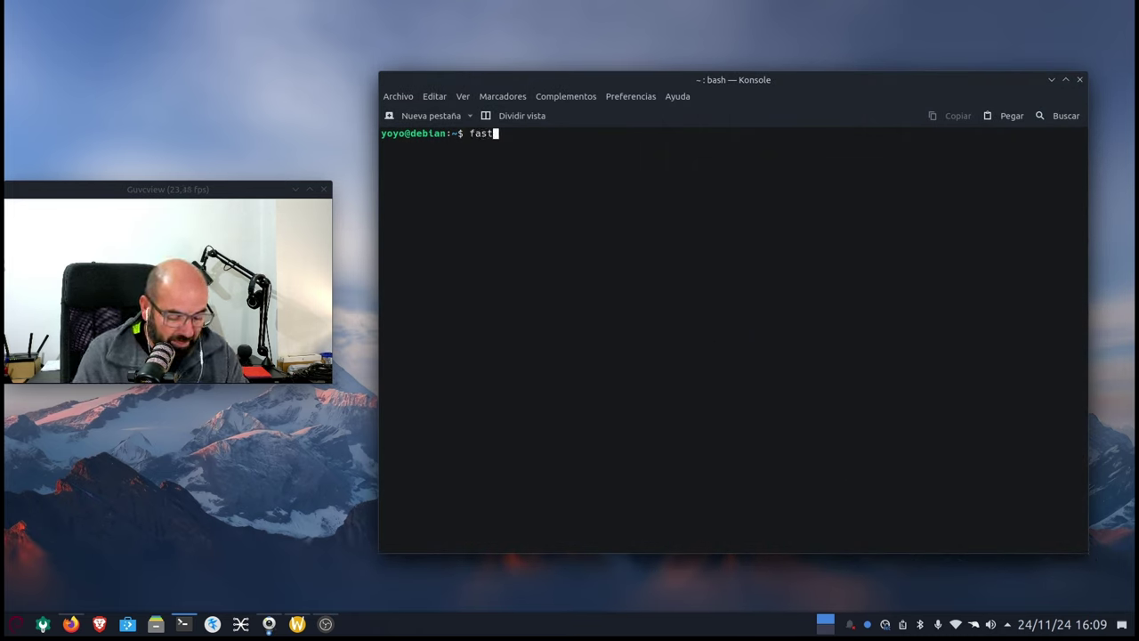
pyautogui.write('fetch')
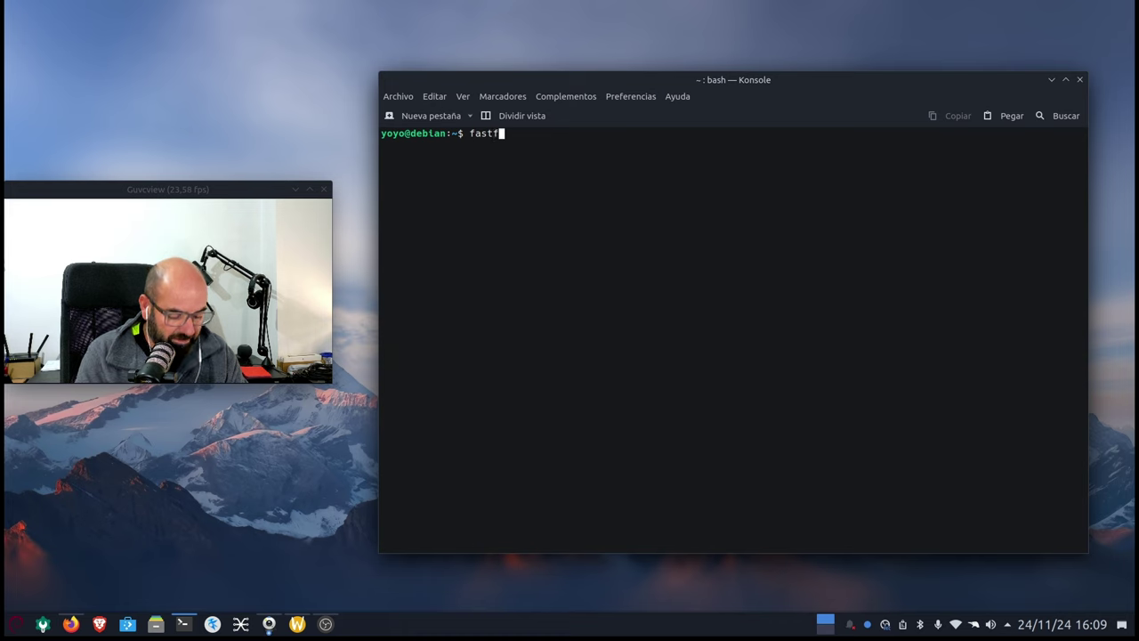
pyautogui.press('Return')
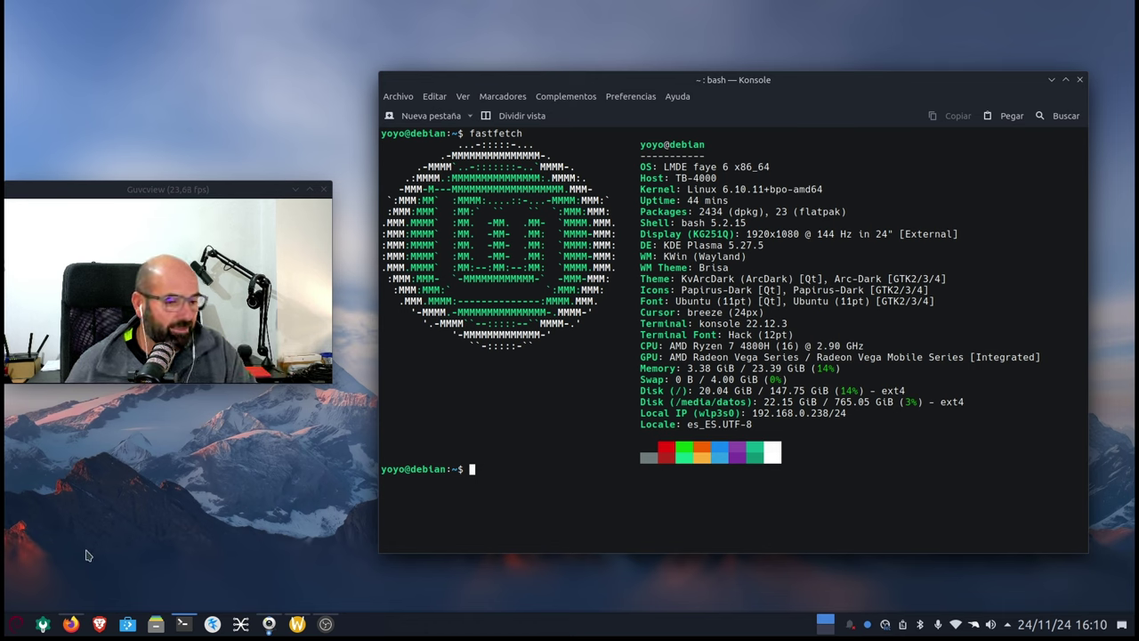
# Open the Info Center's system summary and move its window clear of the webcam view.
pyautogui.click(18, 627)
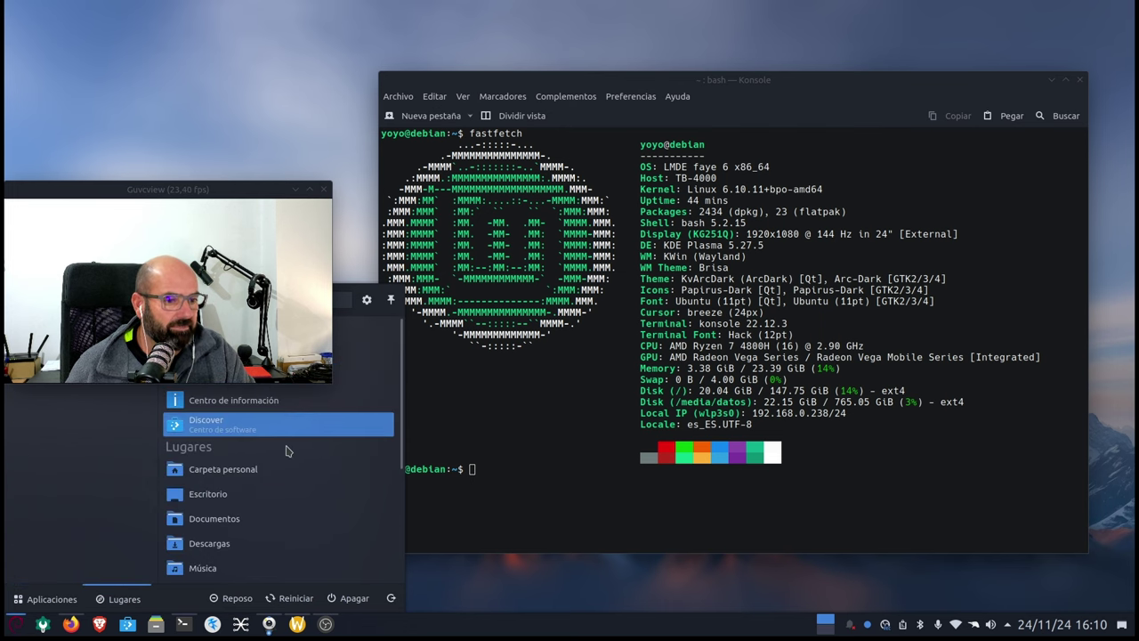
pyautogui.click(269, 403)
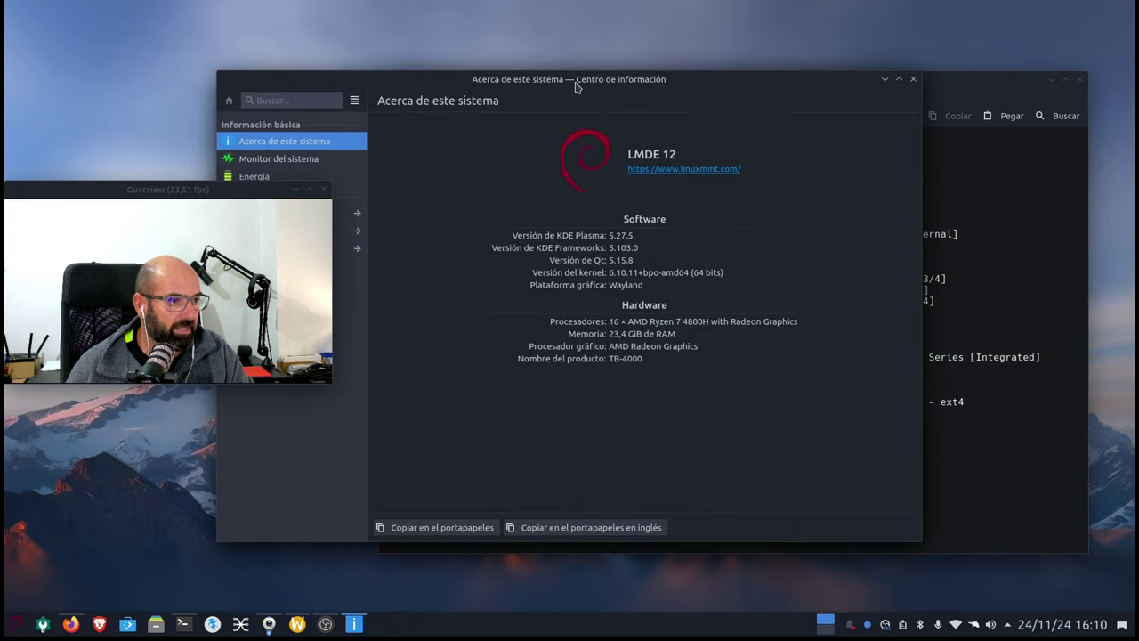
pyautogui.moveTo(575, 80); pyautogui.dragTo(711, 58)
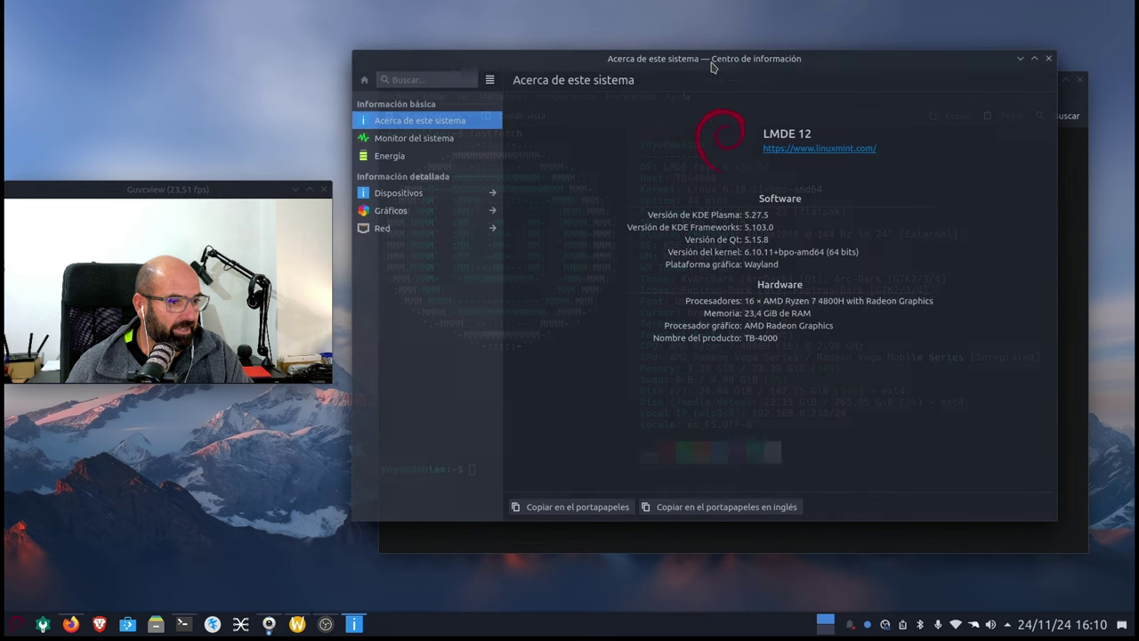
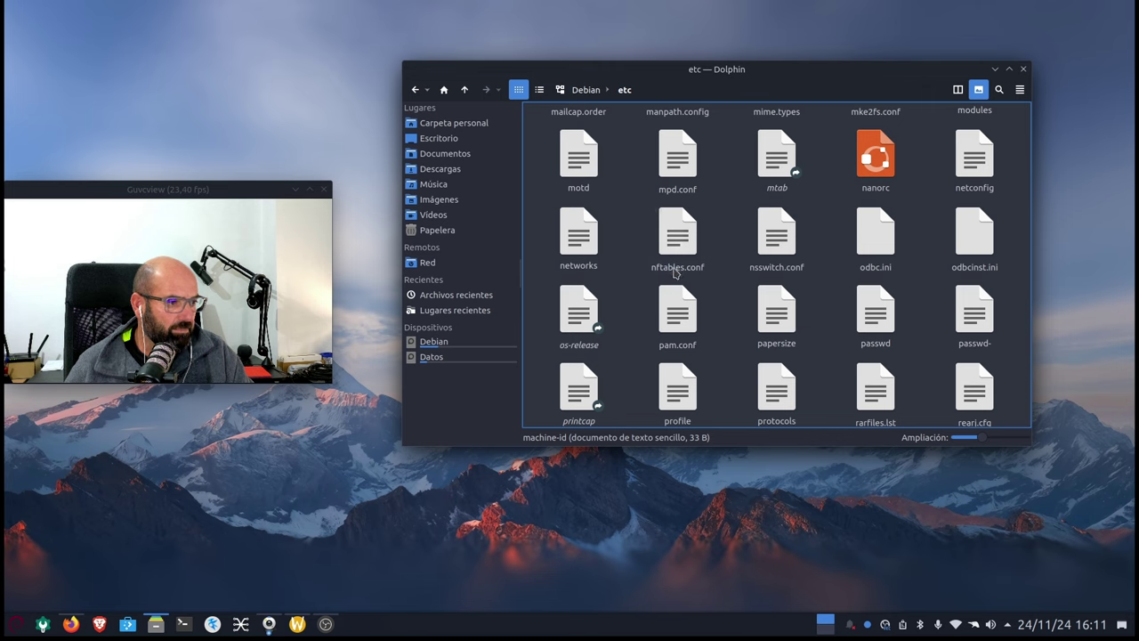
# Open os-release from the /etc folder in Kate and arrange the editor as an enlarged window beside the webcam view.
pyautogui.click(577, 325)
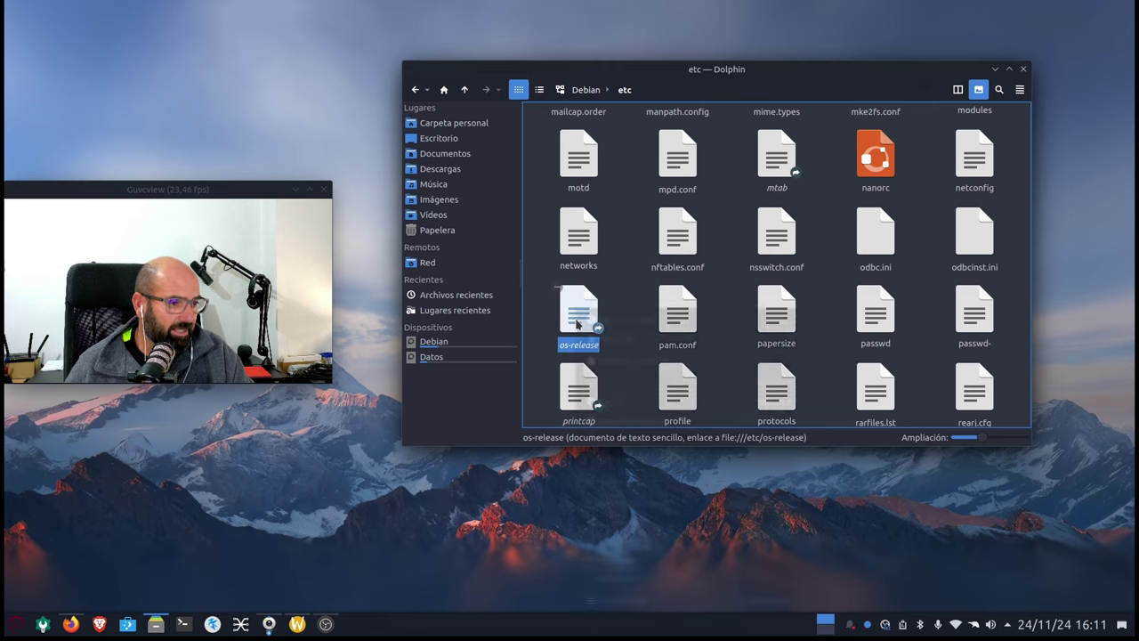
pyautogui.rightClick(576, 325)
pyautogui.click(616, 323)
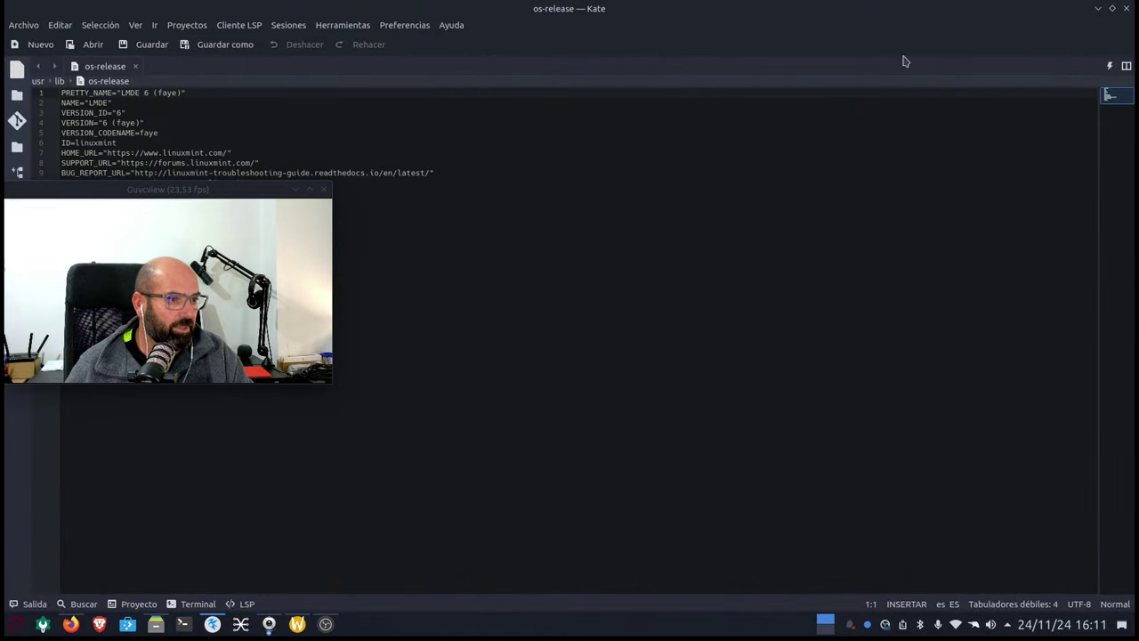
pyautogui.click(1094, 18)
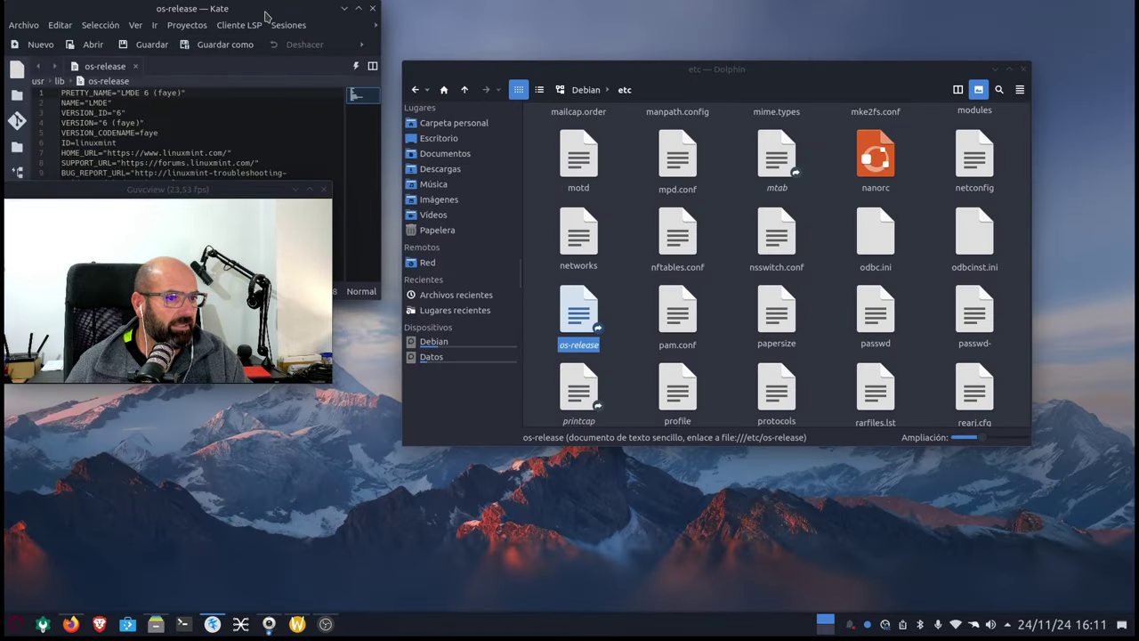
pyautogui.moveTo(267, 9); pyautogui.dragTo(643, 60)
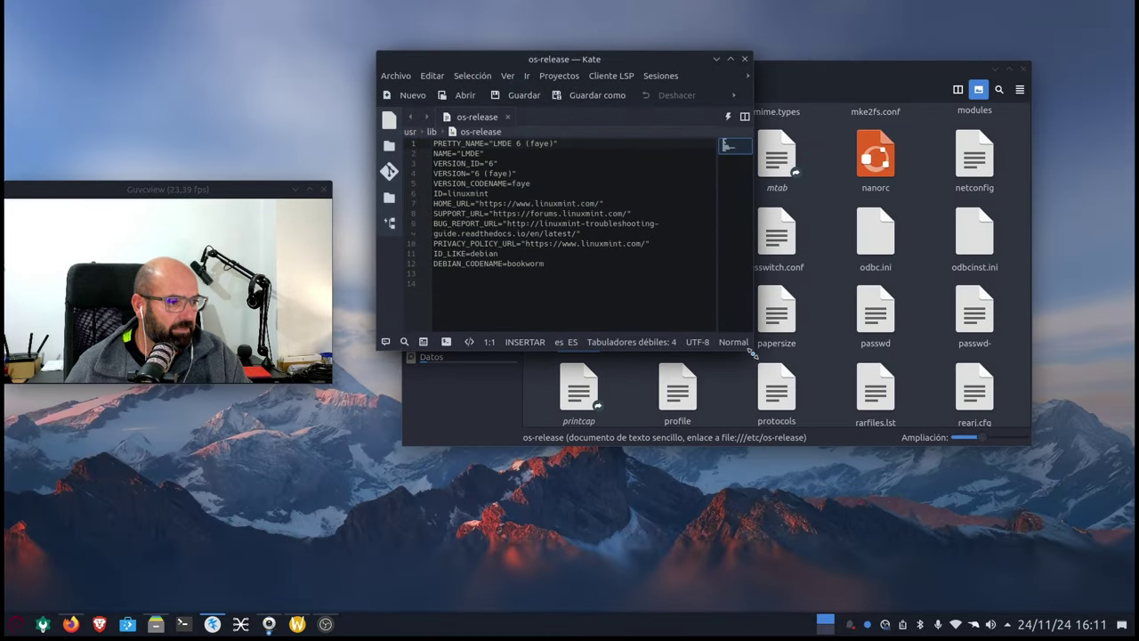
pyautogui.moveTo(752, 350); pyautogui.dragTo(997, 461)
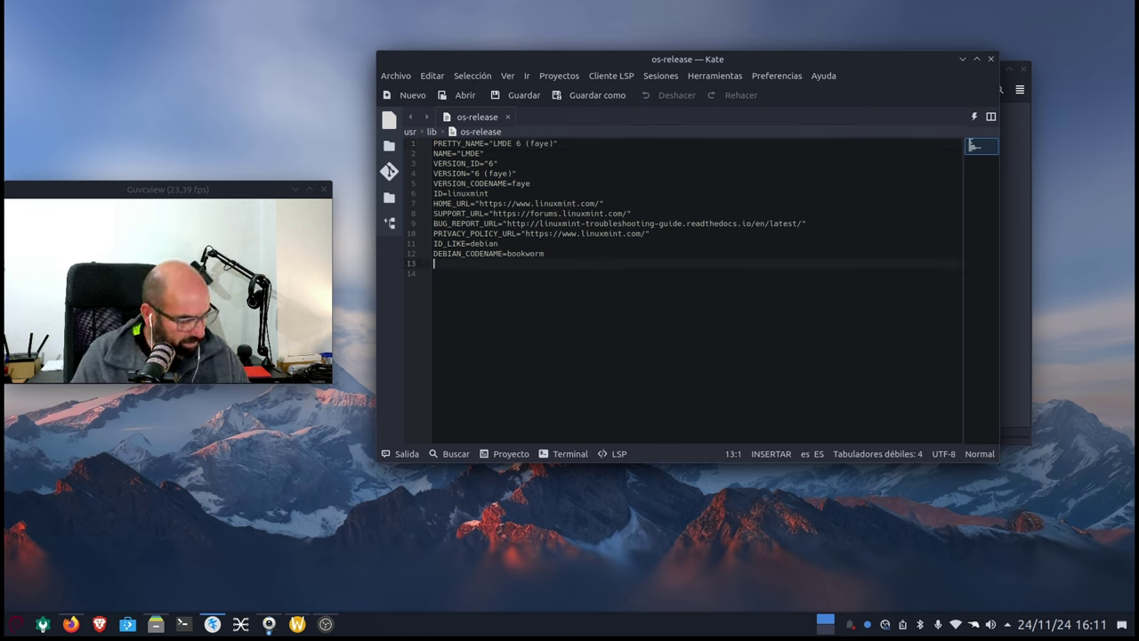
# Read os-release with the text enlarged to 150% in a wider editor window, and close Kate.
pyautogui.hotkey('ctrl', '+')
pyautogui.hotkey('ctrl', '+')
pyautogui.hotkey('ctrl', '+')
pyautogui.hotkey('ctrl', '+')
pyautogui.hotkey('ctrl', '+')
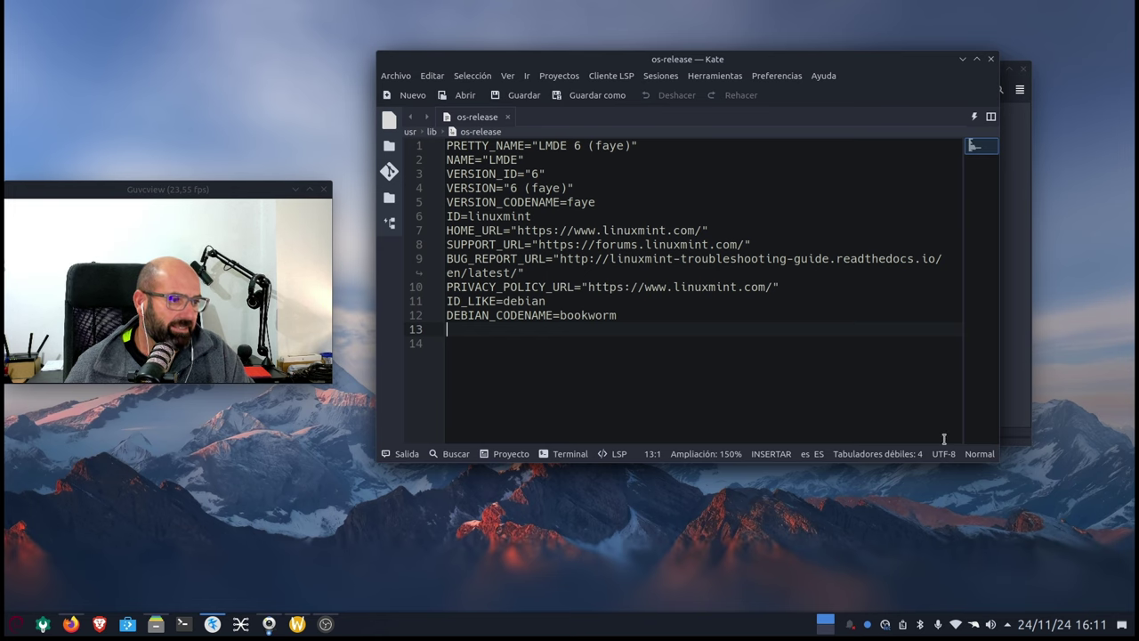
pyautogui.moveTo(992, 461); pyautogui.dragTo(1108, 470)
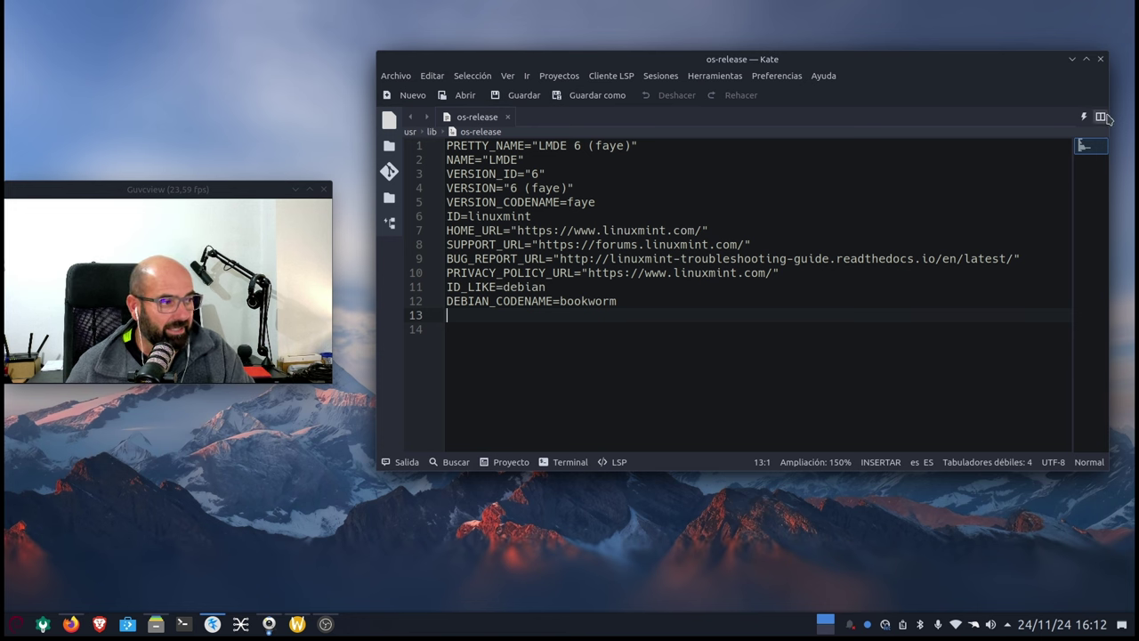
pyautogui.click(1100, 59)
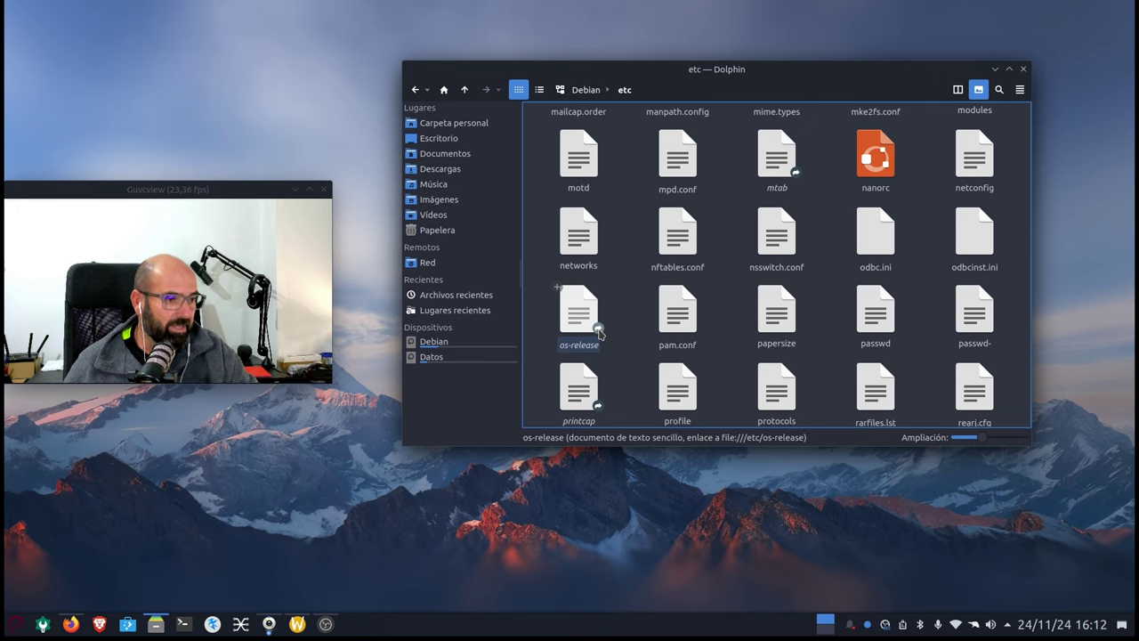
# Inspect the properties of os-release in /etc to see its link target, and cancel the dialog.
pyautogui.rightClick(570, 313)
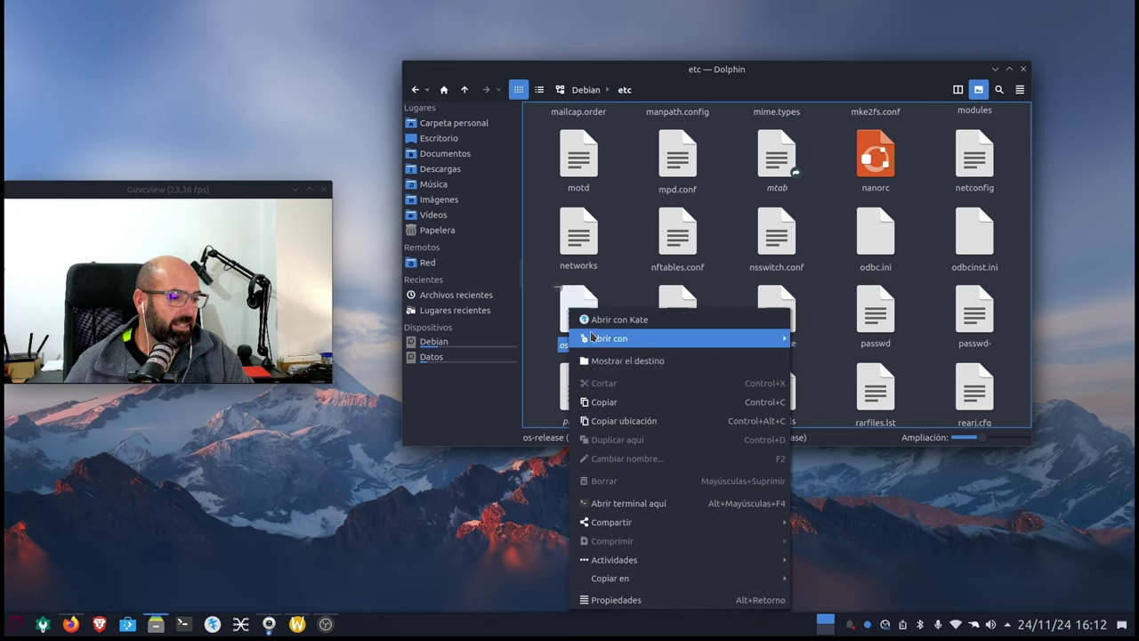
pyautogui.click(632, 600)
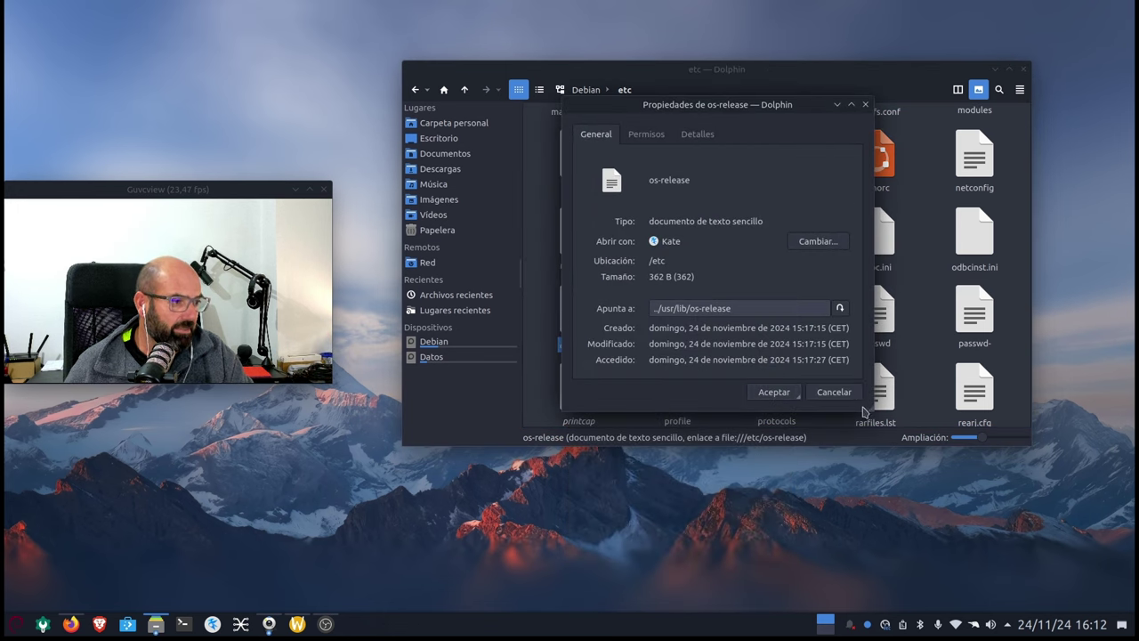
pyautogui.moveTo(866, 407); pyautogui.dragTo(1045, 470)
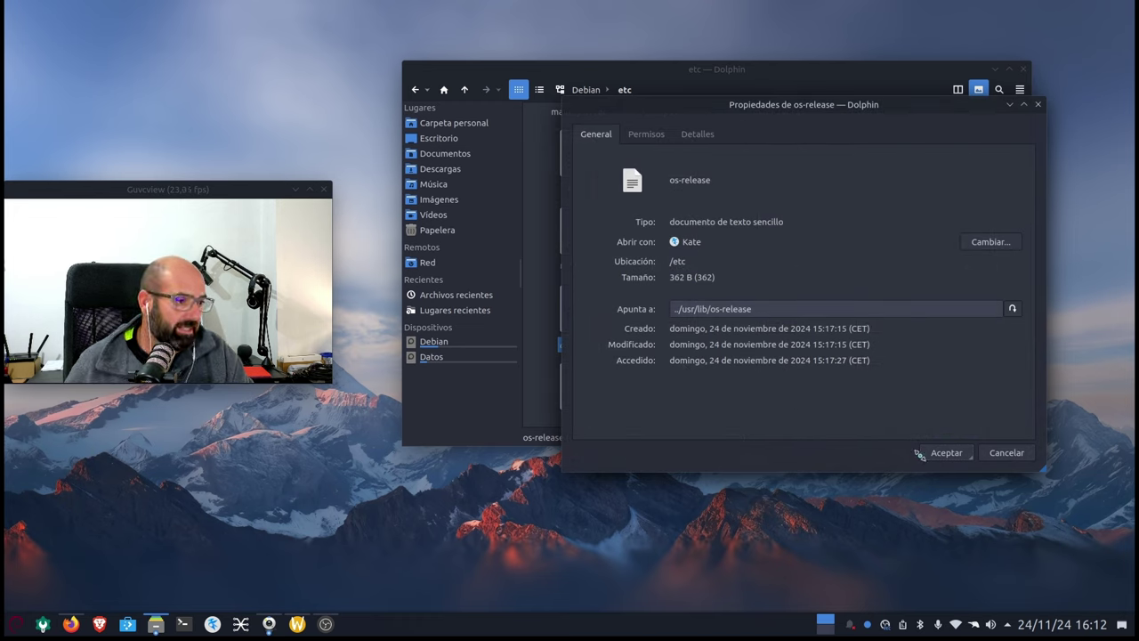
pyautogui.click(1004, 453)
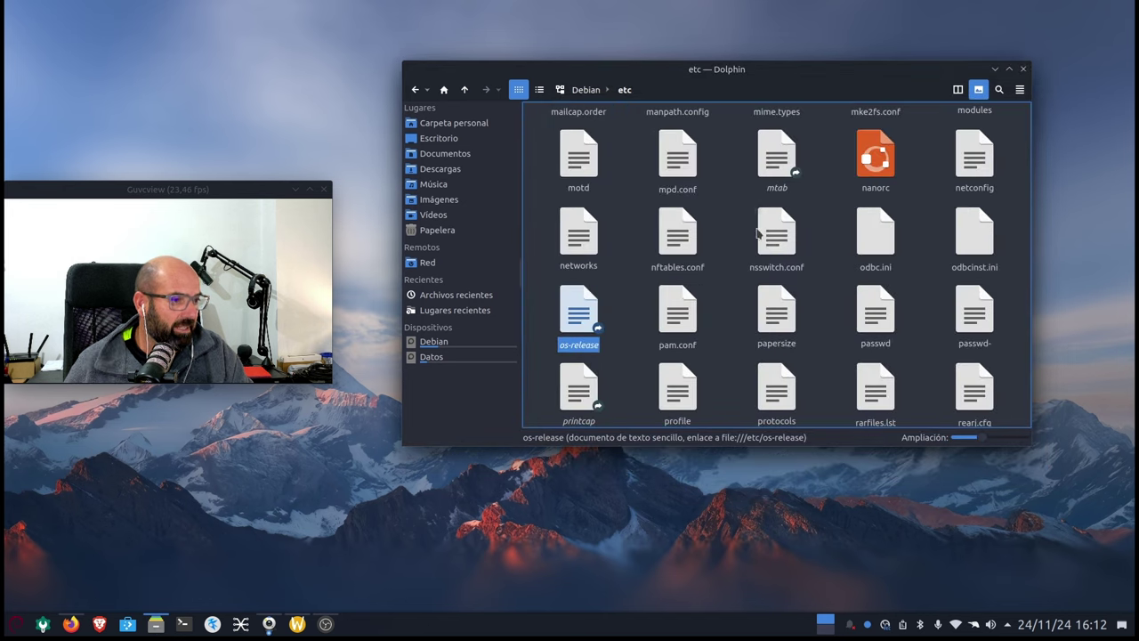
# Go to the /usr/lib folder from the Debian root and select the os-release file there.
pyautogui.click(584, 92)
pyautogui.scroll(-2, 657, 331)
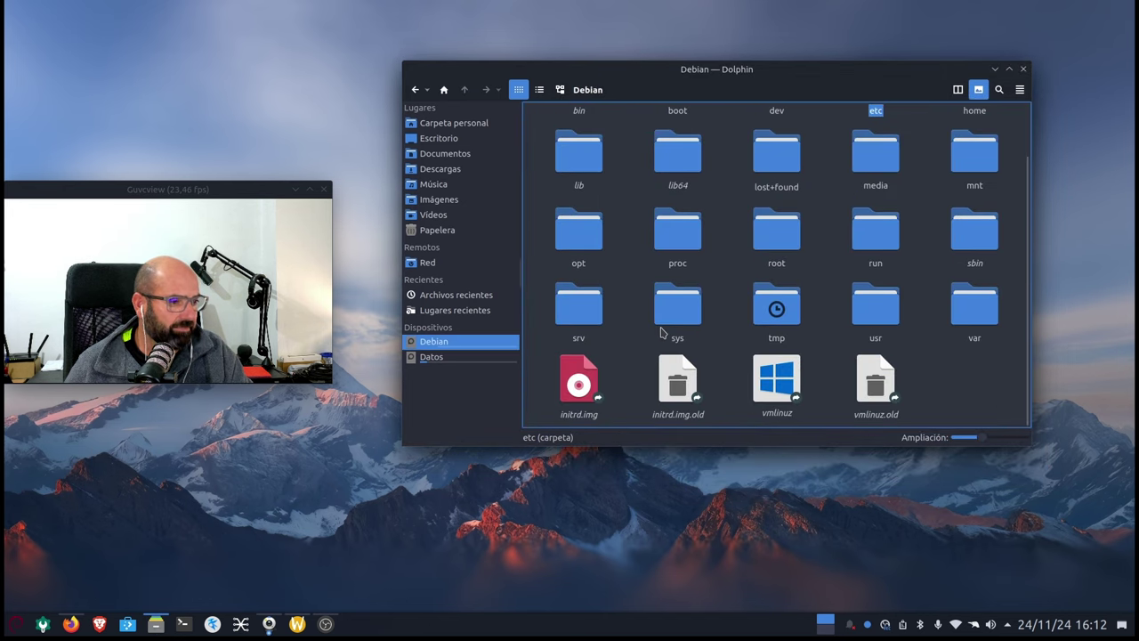
pyautogui.click(875, 304)
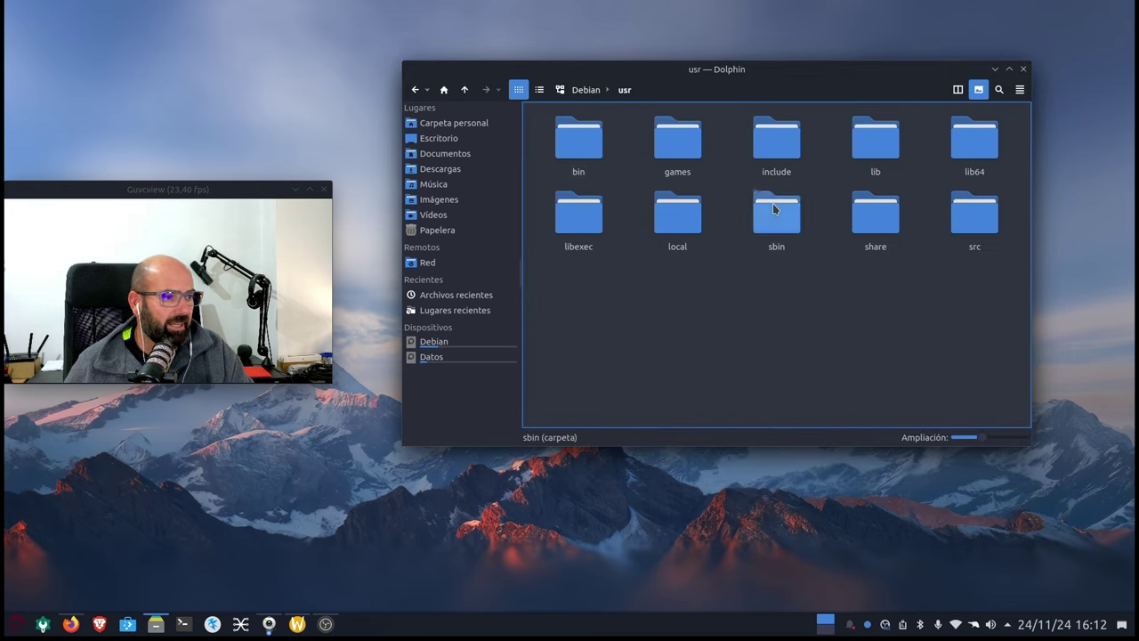
pyautogui.click(873, 142)
pyautogui.scroll(-5, 750, 263)
pyautogui.scroll(-10, 751, 263)
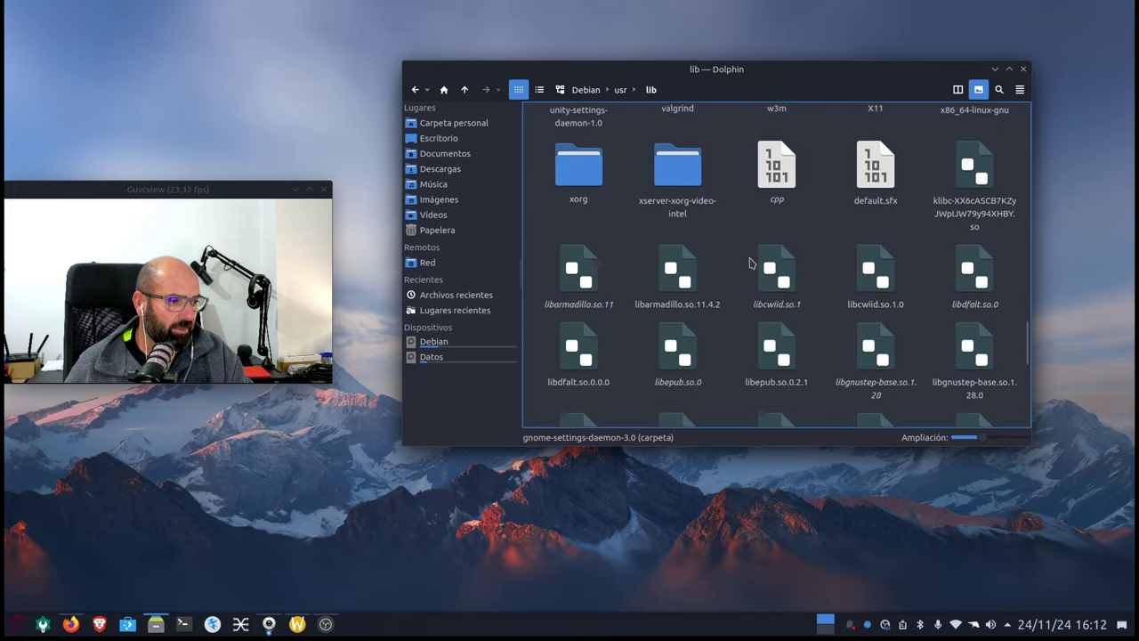
pyautogui.click(973, 311)
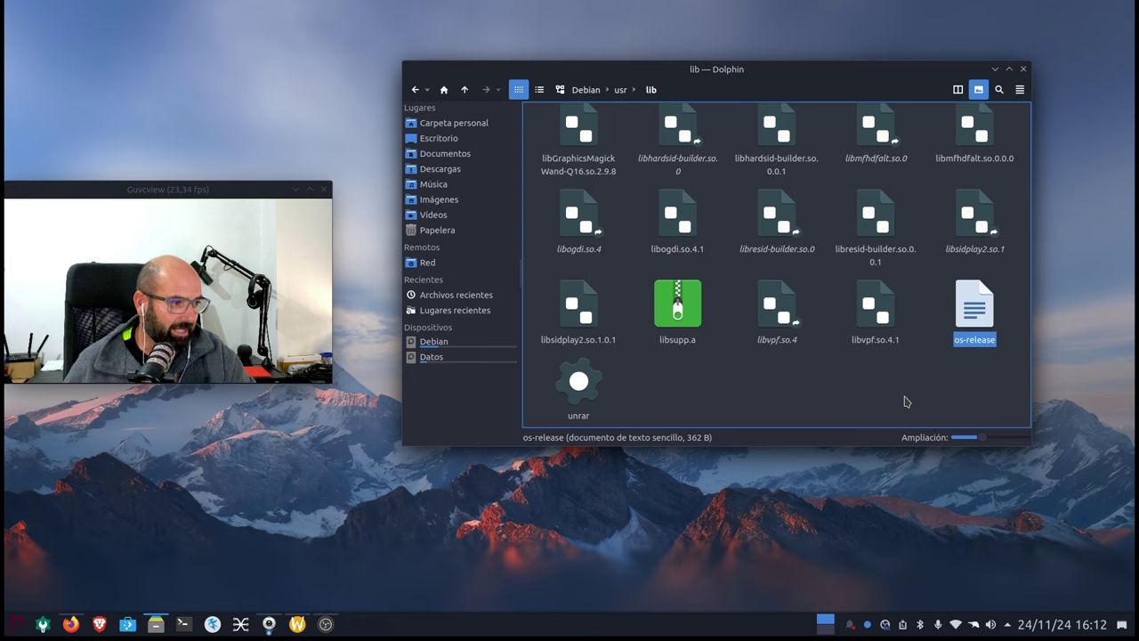
# Open os-release from /usr/lib in Kate, read it with the text enlarged to 150%, and close Kate.
pyautogui.rightClick(975, 298)
pyautogui.click(961, 302)
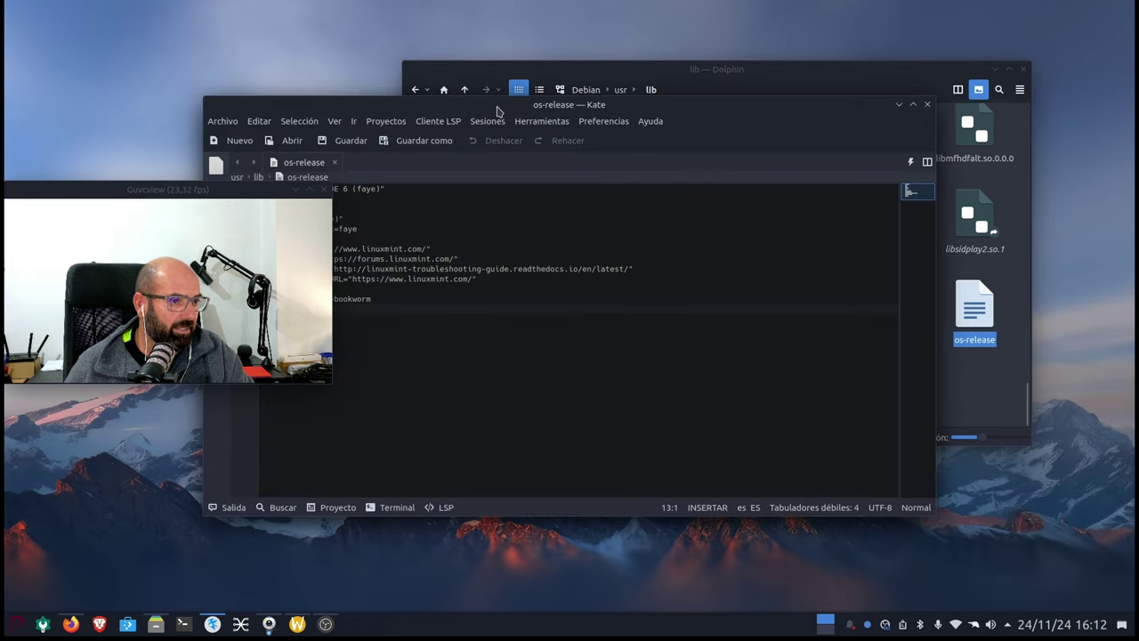
pyautogui.moveTo(497, 76); pyautogui.dragTo(659, 86)
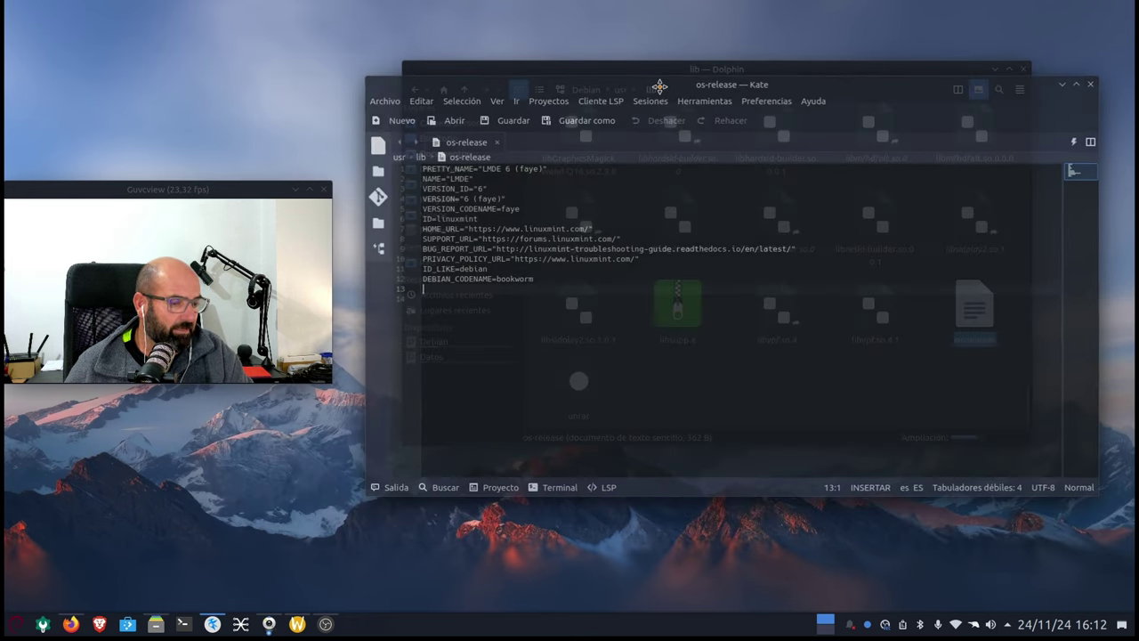
pyautogui.click(552, 278)
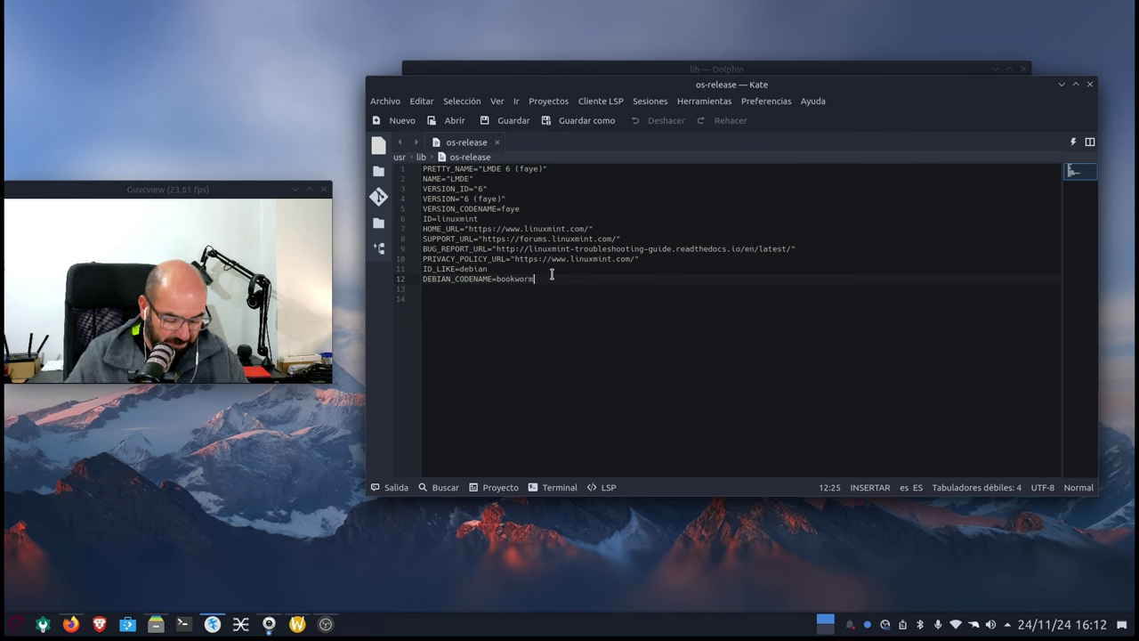
pyautogui.hotkey('ctrl', '+')
pyautogui.hotkey('ctrl', '+')
pyautogui.hotkey('ctrl', '+')
pyautogui.hotkey('ctrl', '+')
pyautogui.hotkey('ctrl', '+')
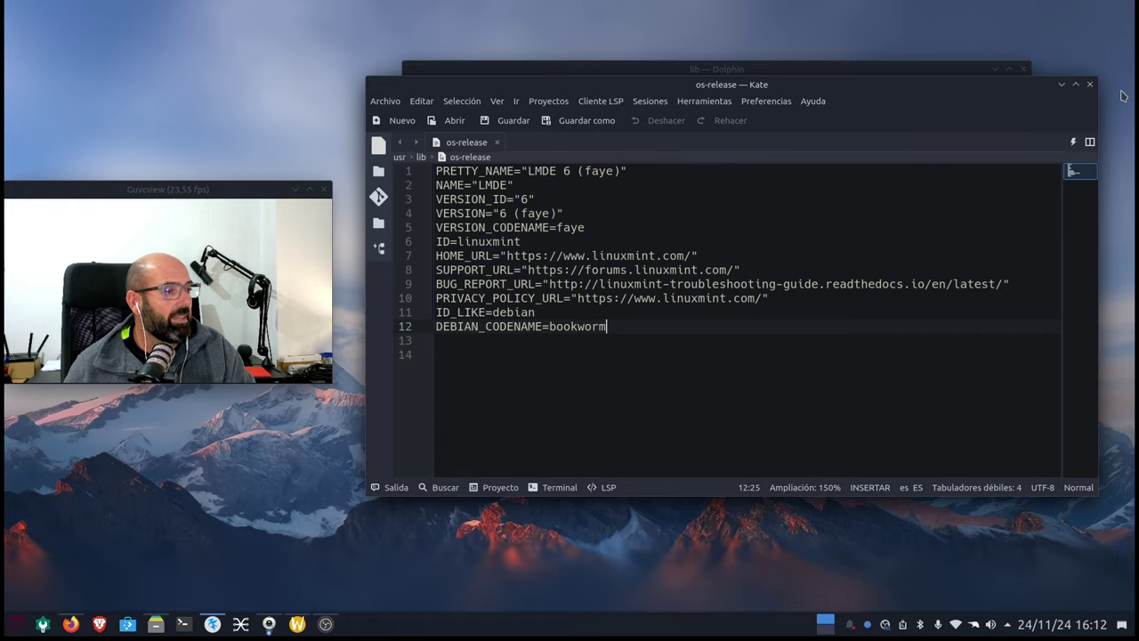
pyautogui.click(1090, 84)
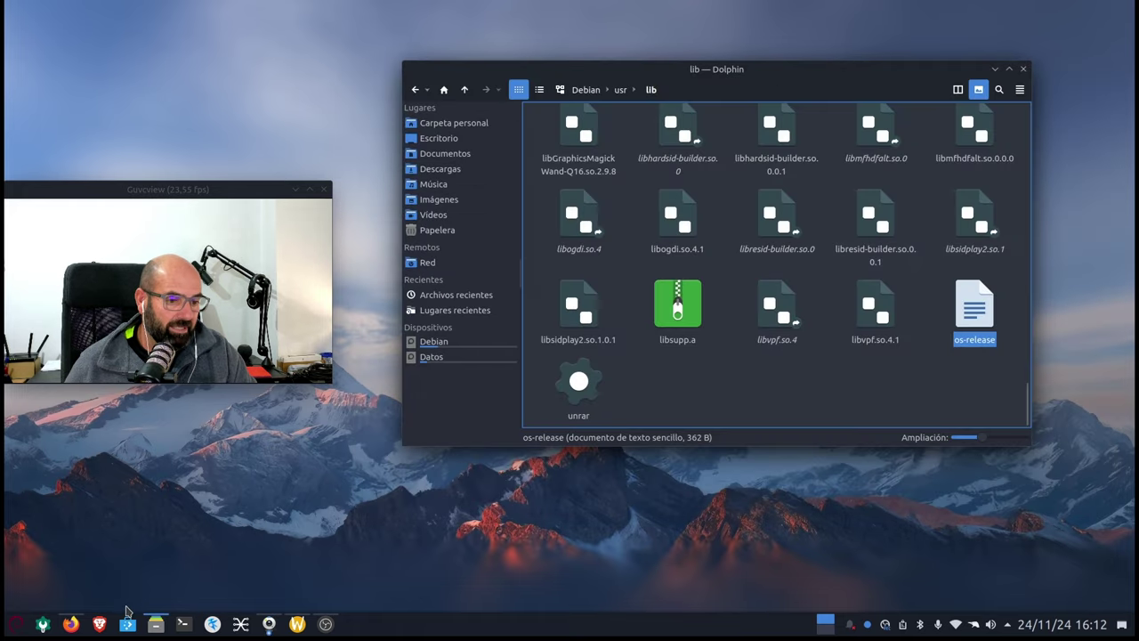
# Switch to Firefox and examine the list of distro files in the chef/os_release GitHub repository.
pyautogui.click(71, 624)
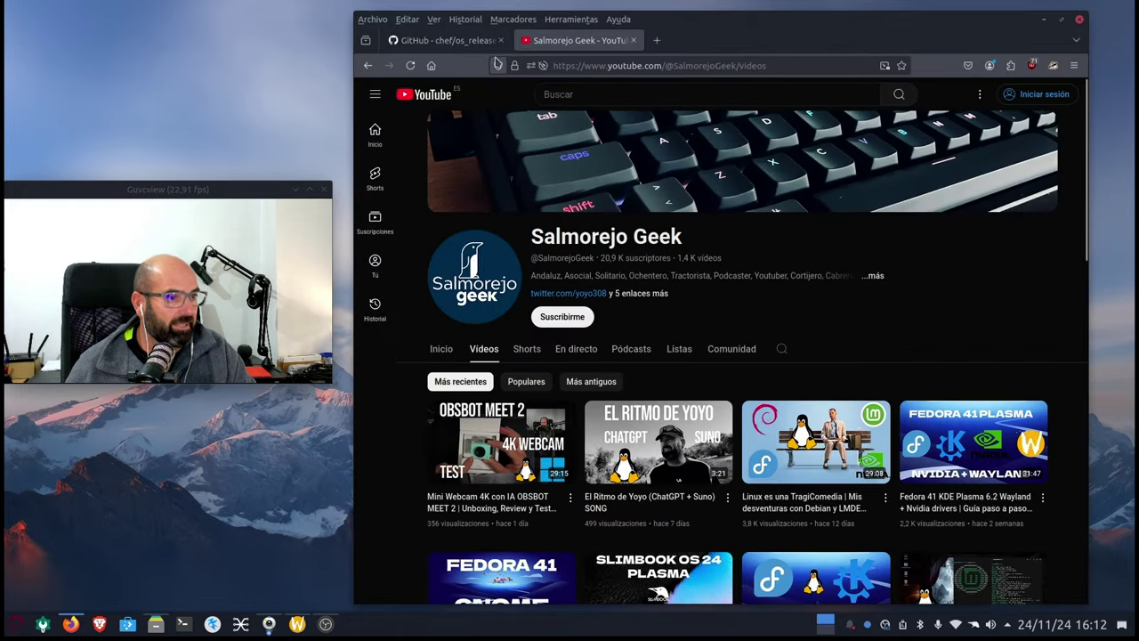
pyautogui.click(444, 40)
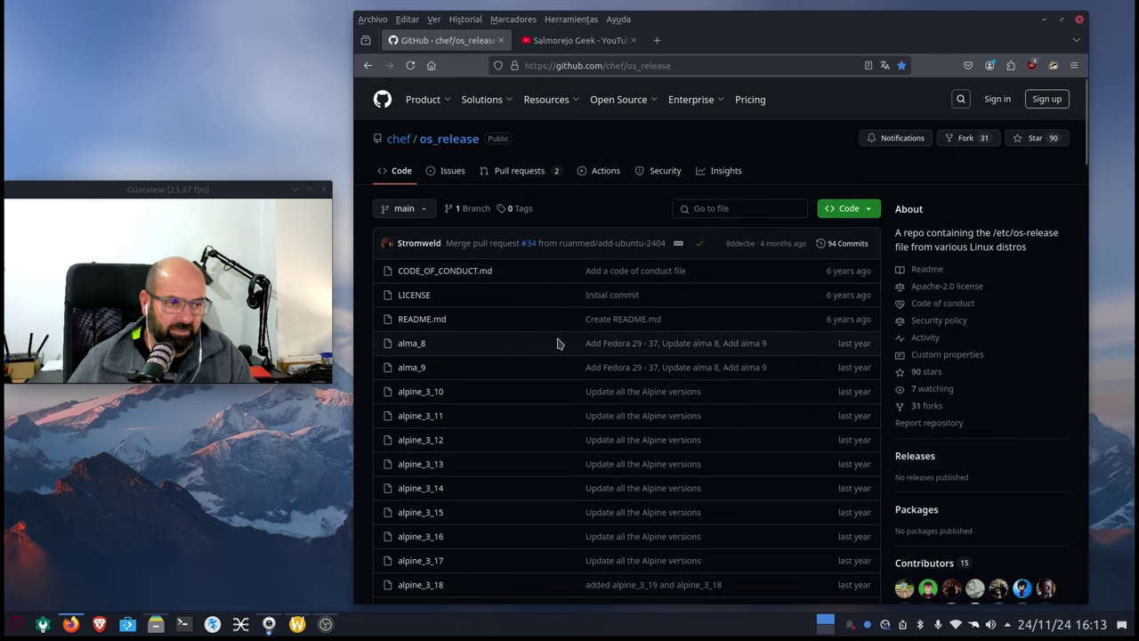
pyautogui.scroll(-7, 481, 361)
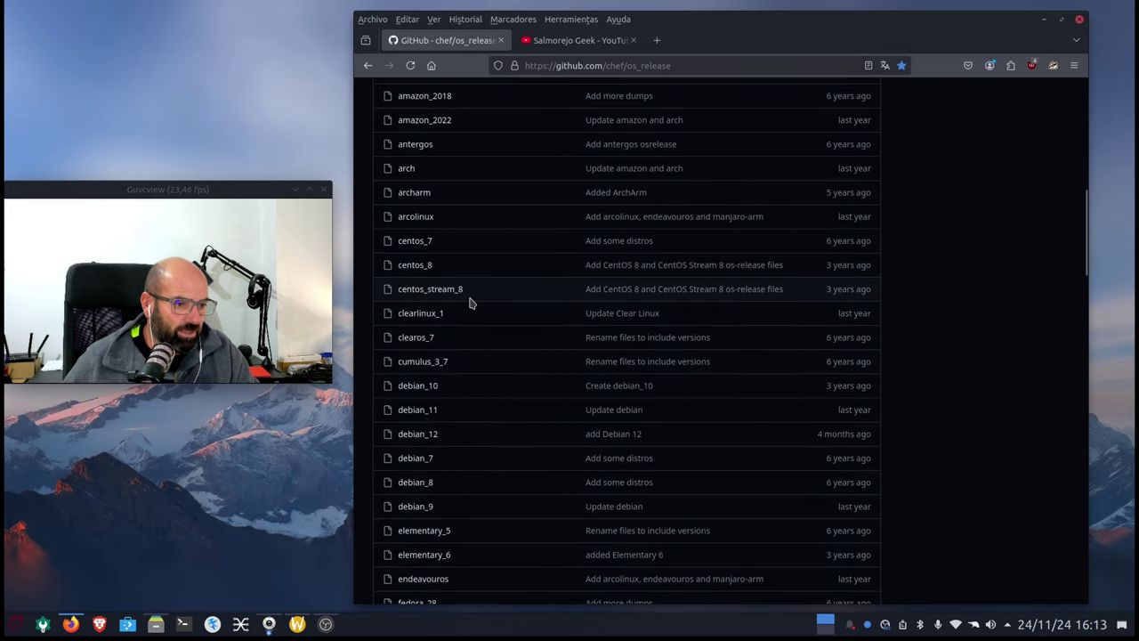
pyautogui.scroll(-7, 473, 361)
pyautogui.scroll(-9, 472, 343)
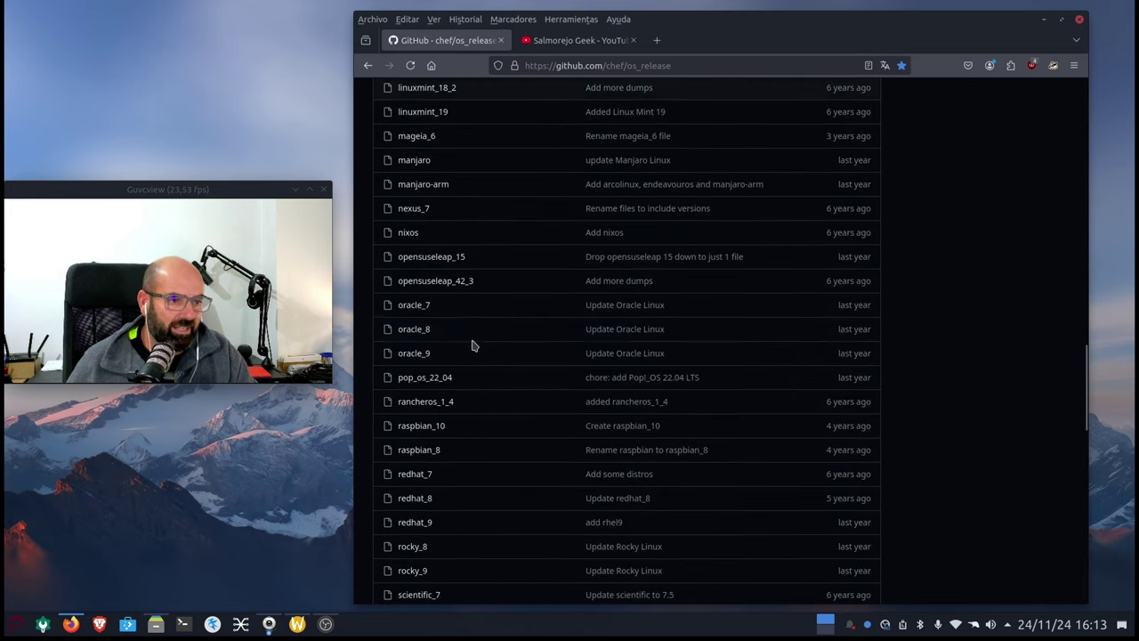
pyautogui.scroll(5, 473, 343)
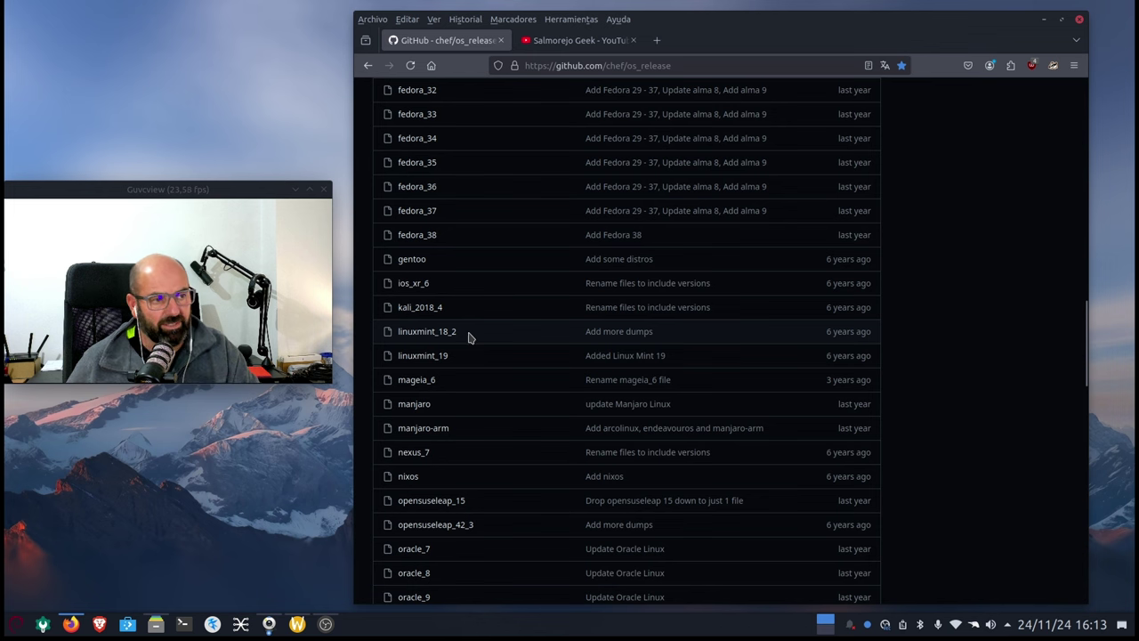
pyautogui.scroll(-10, 471, 337)
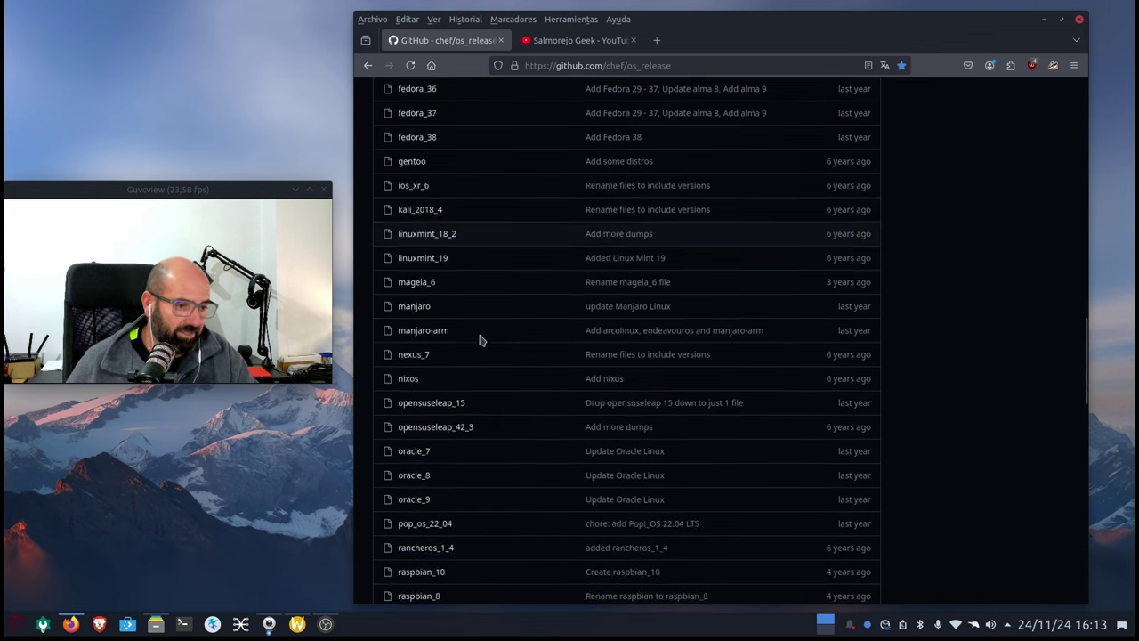
pyautogui.scroll(-10, 479, 337)
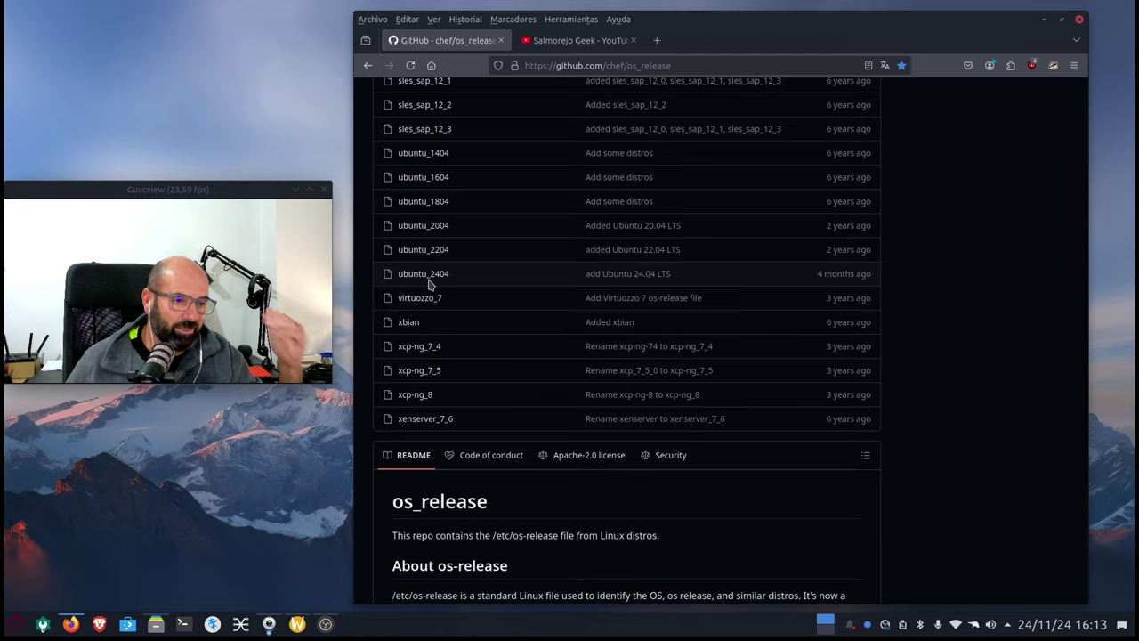
pyautogui.scroll(20, 441, 338)
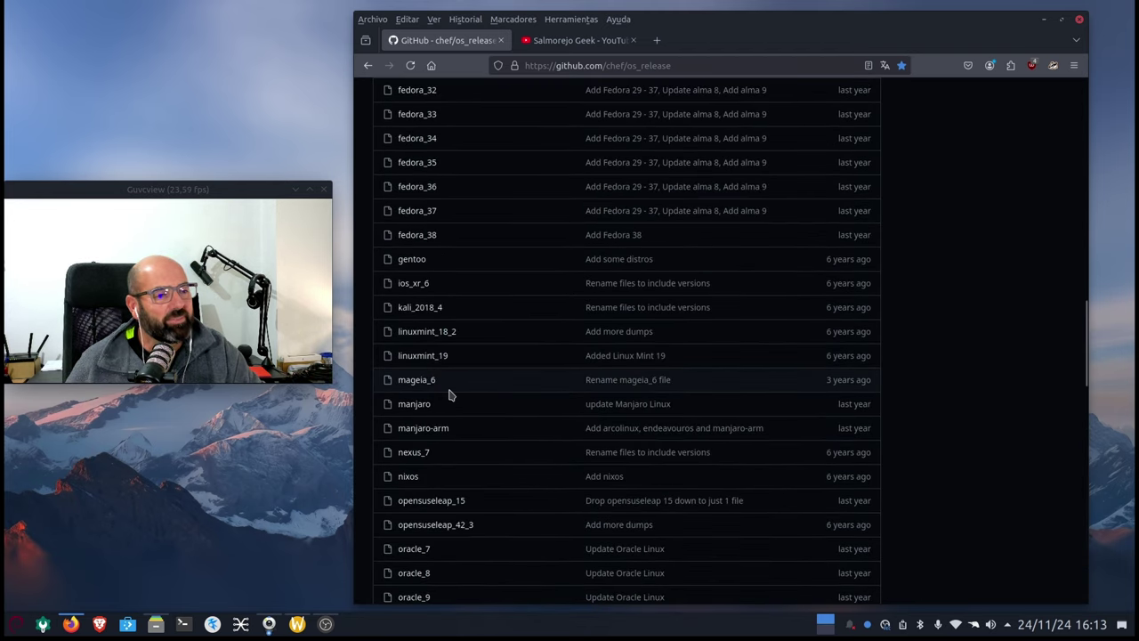
pyautogui.scroll(9, 450, 394)
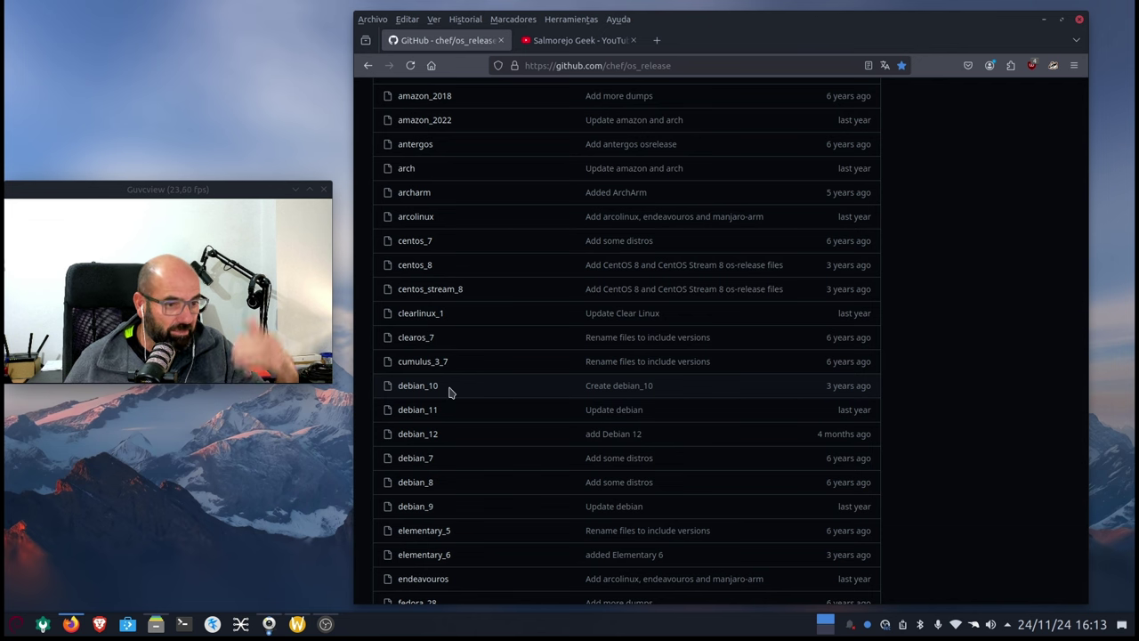
# Open the debian_12 file from the repository in raw view and shift the browser window slightly away from the webcam view.
pyautogui.scroll(-3, 458, 383)
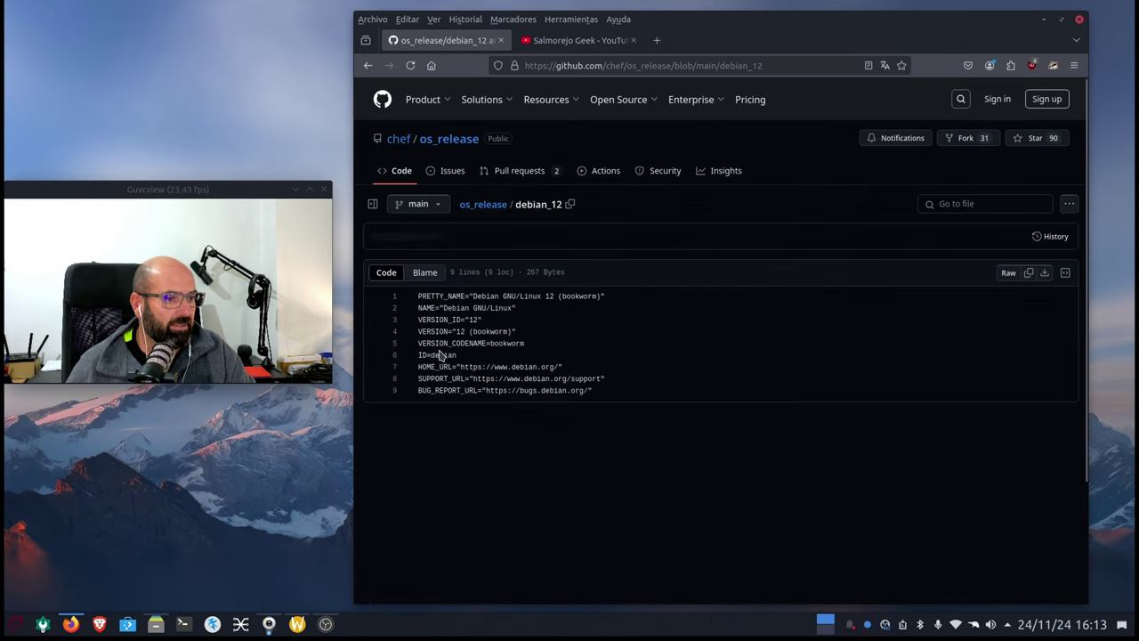
pyautogui.click(1008, 275)
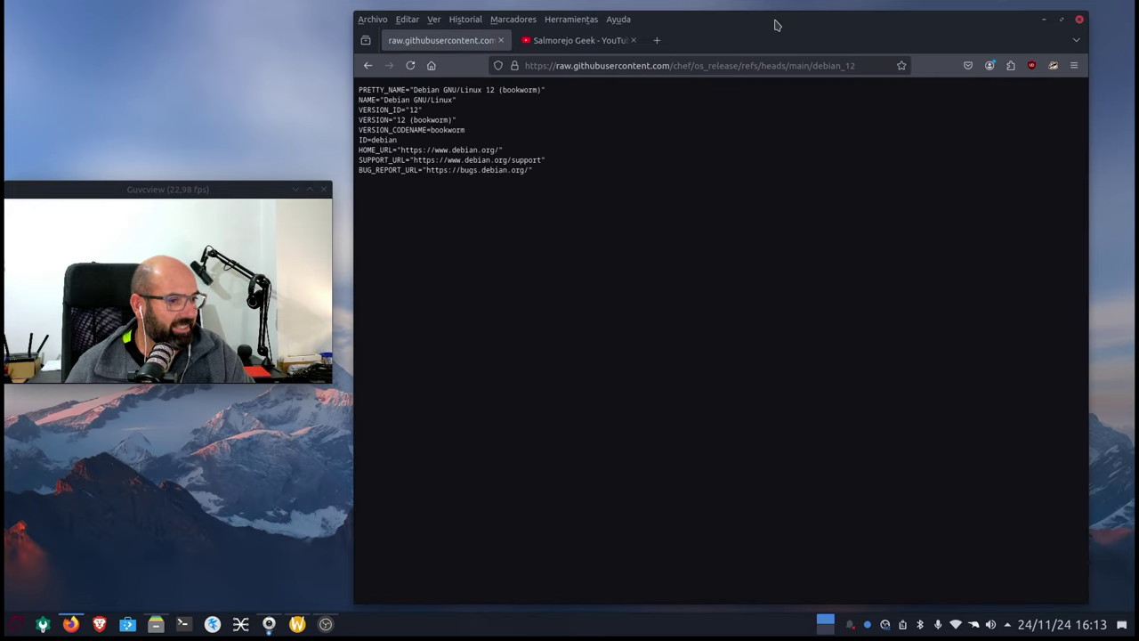
pyautogui.moveTo(776, 25); pyautogui.dragTo(793, 56)
# Highlight the full raw text of debian_12 to examine it, and clear the selection.
pyautogui.moveTo(579, 121); pyautogui.dragTo(372, 124)
pyautogui.moveTo(560, 224); pyautogui.dragTo(354, 112)
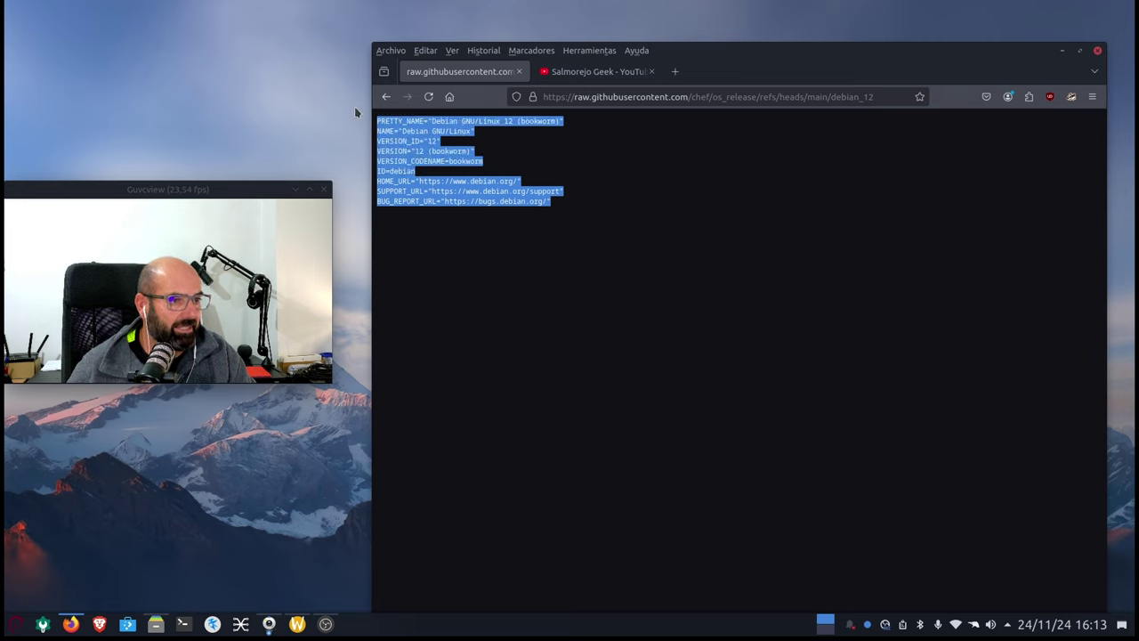
pyautogui.click(446, 282)
pyautogui.moveTo(609, 244); pyautogui.dragTo(350, 112)
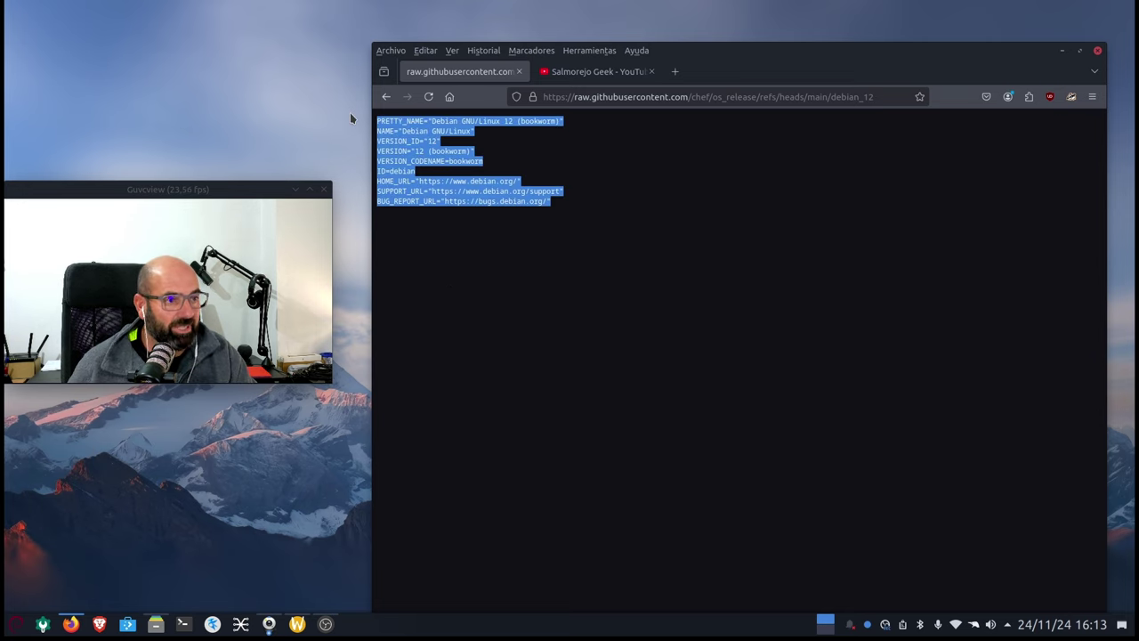
pyautogui.click(474, 287)
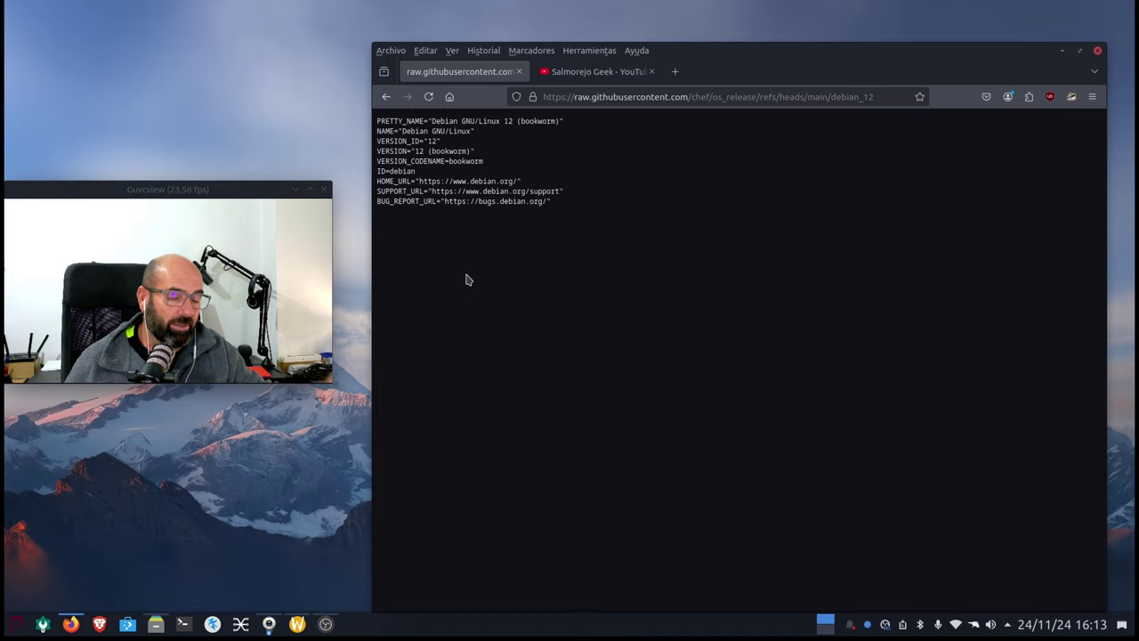
# Minimize the browser and move the Dolphin window showing /usr/lib up to free space below, with no file selected.
pyautogui.click(1063, 51)
pyautogui.moveTo(824, 68); pyautogui.dragTo(743, 8)
pyautogui.click(860, 338)
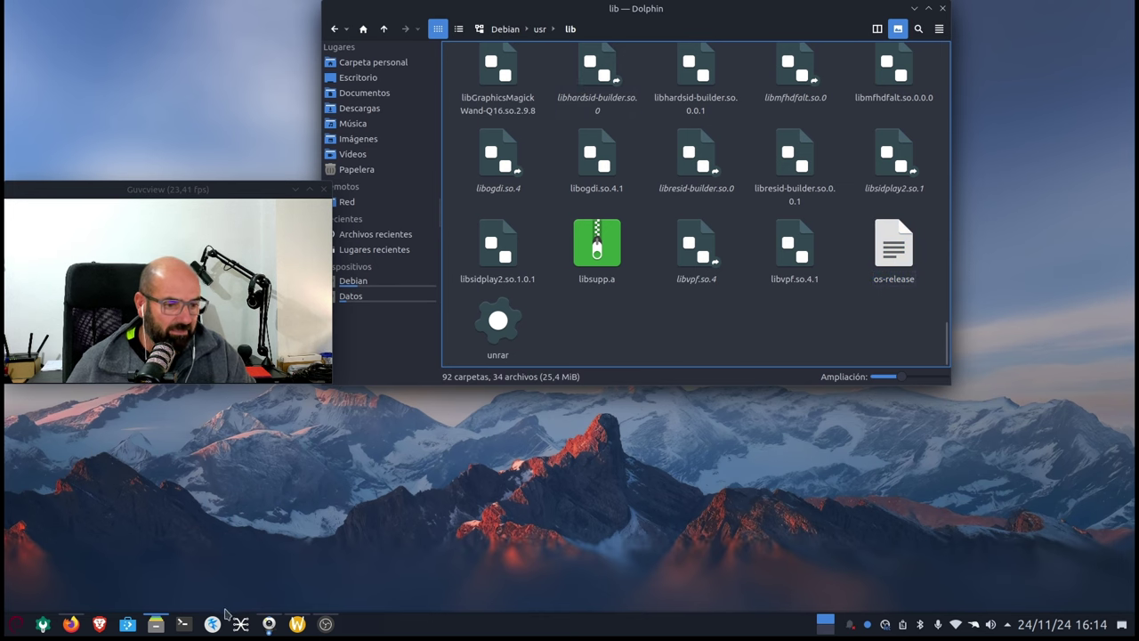
# Run sudo geany /usr/lib/os-release in a Konsole window placed below Dolphin, and enter the account password.
pyautogui.click(184, 624)
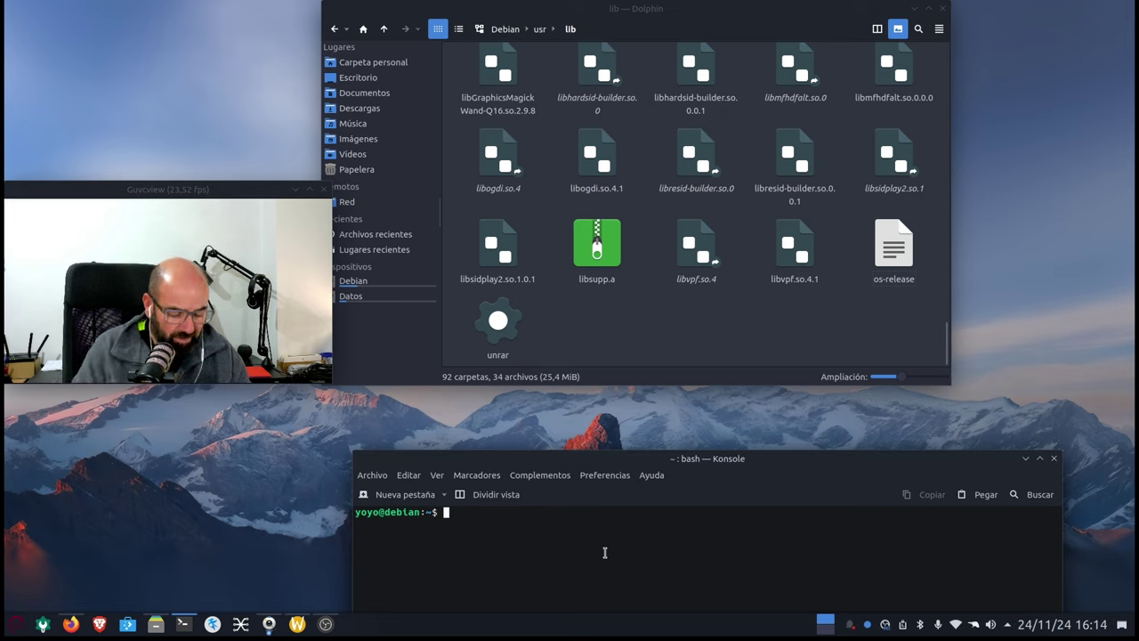
pyautogui.write('sudo ')
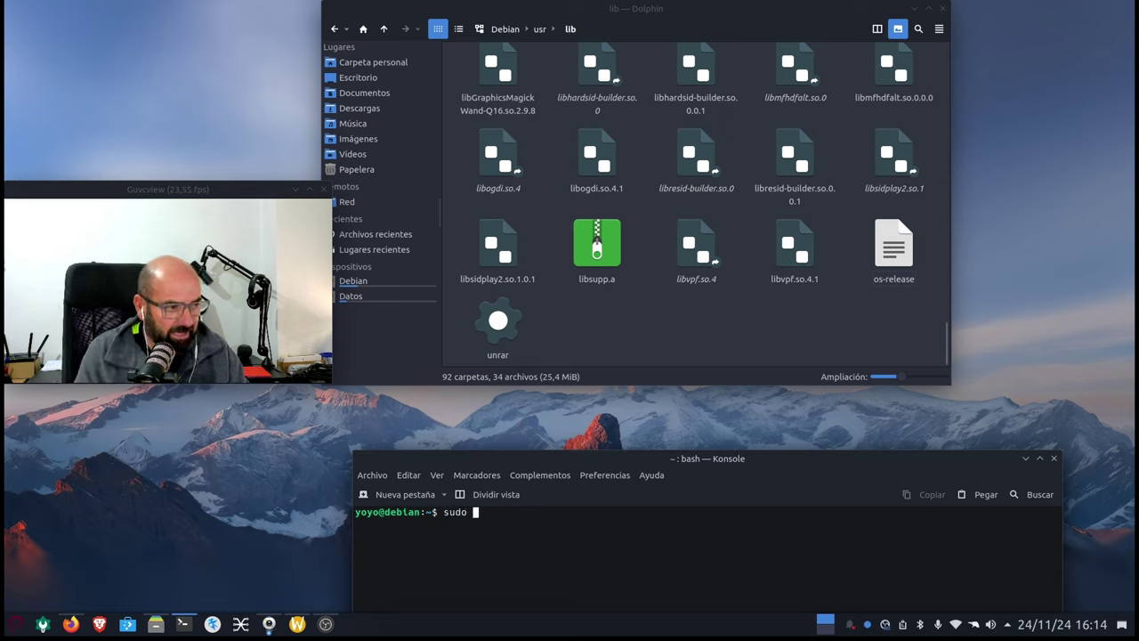
pyautogui.write('geany')
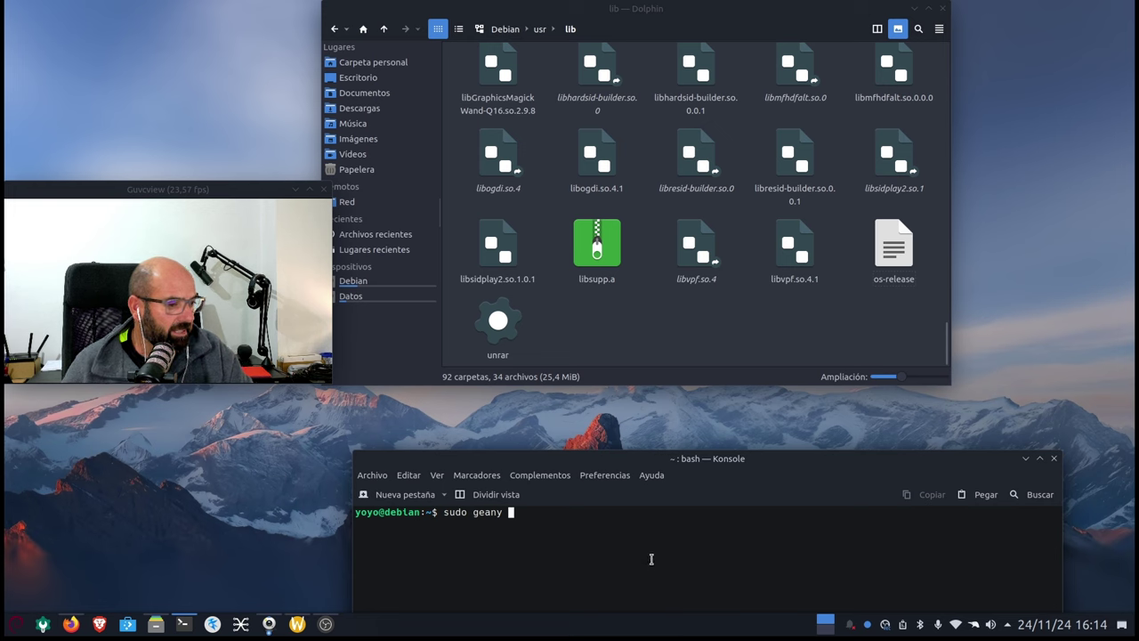
pyautogui.moveTo(726, 482); pyautogui.dragTo(718, 459)
pyautogui.moveTo(894, 245); pyautogui.dragTo(682, 555)
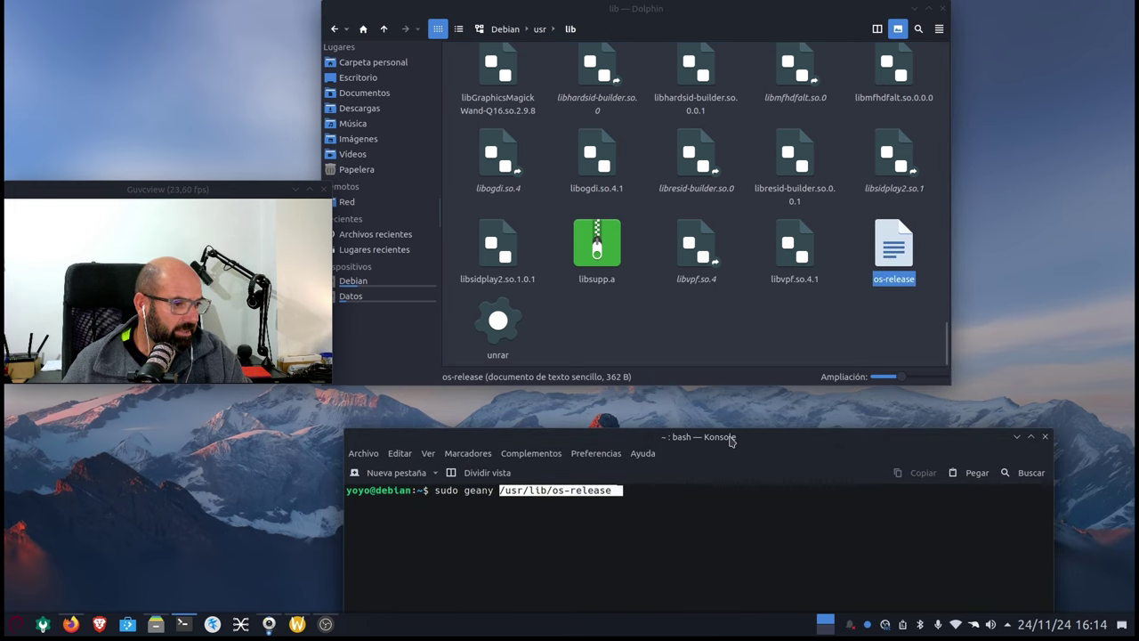
pyautogui.moveTo(730, 441); pyautogui.dragTo(773, 428)
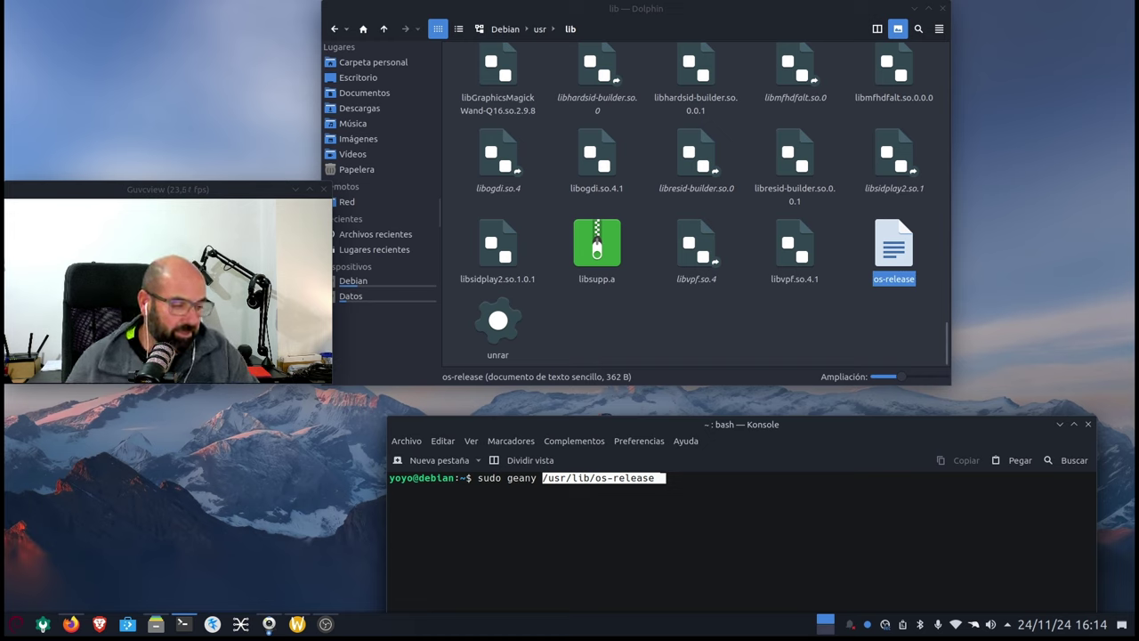
pyautogui.press('Return')
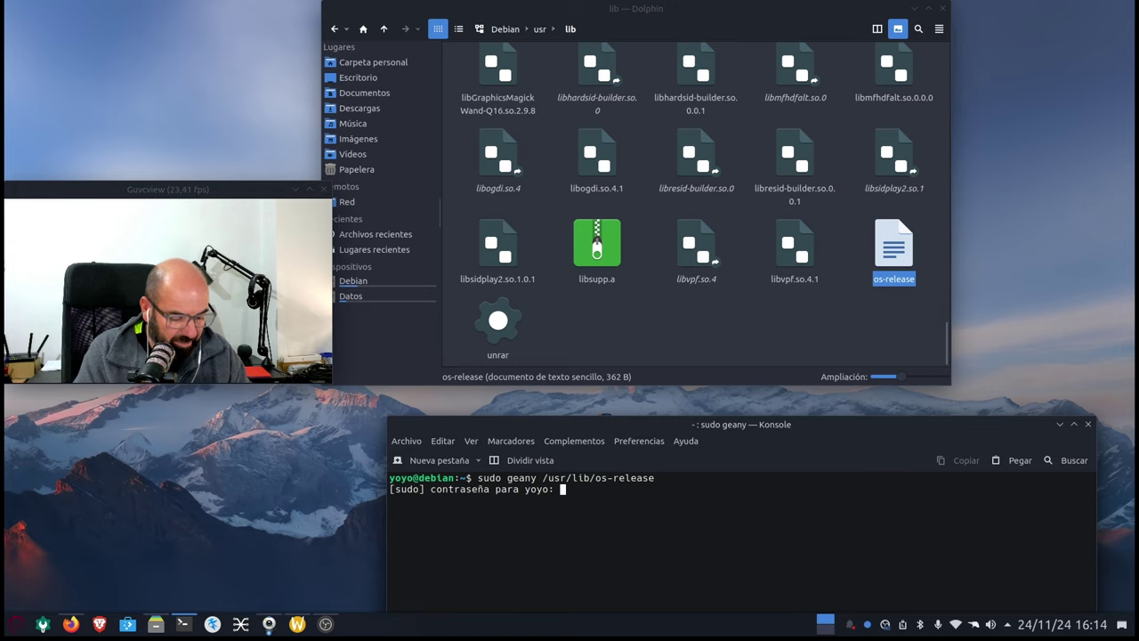
pyautogui.press('Return')
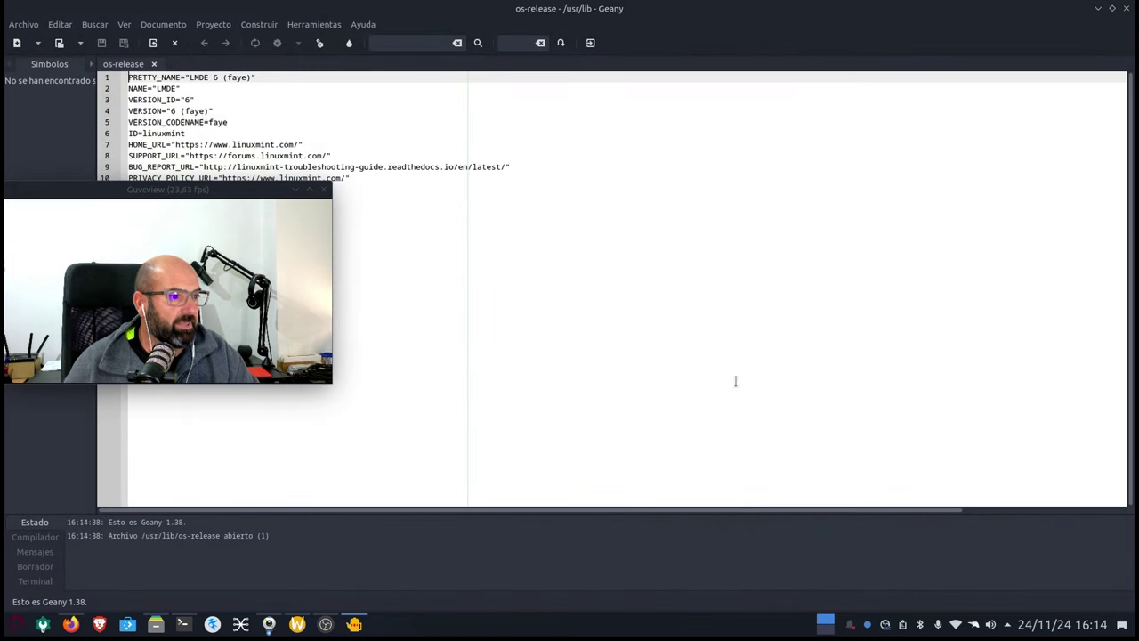
# Restore the maximized Geany window, make it taller and place it beside the webcam view.
pyautogui.click(1113, 8)
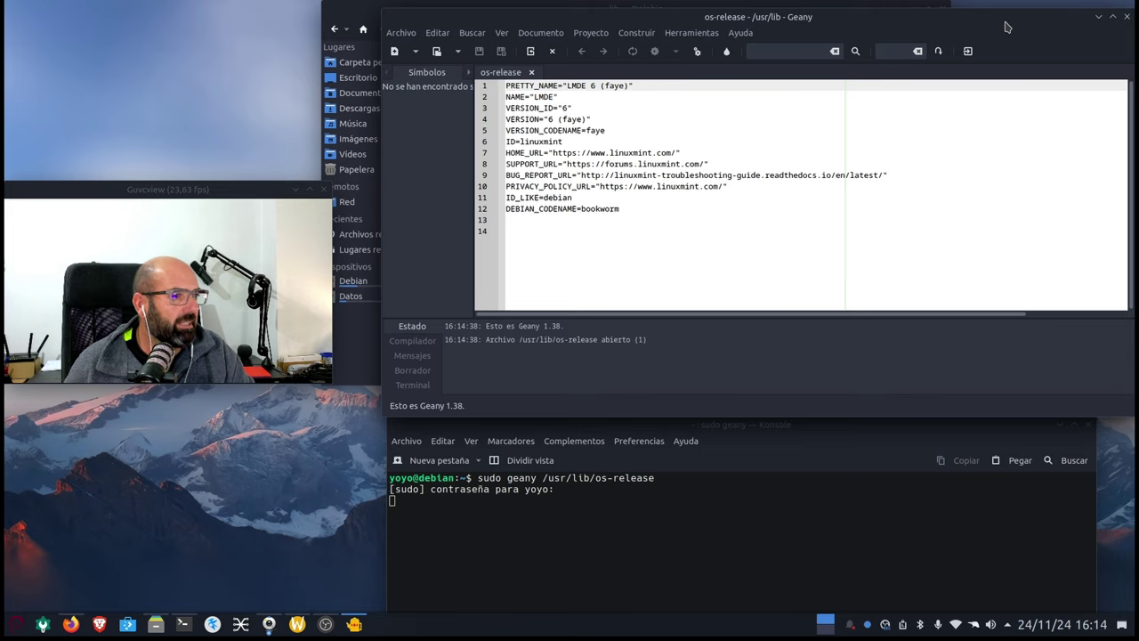
pyautogui.moveTo(1005, 27); pyautogui.dragTo(918, 37)
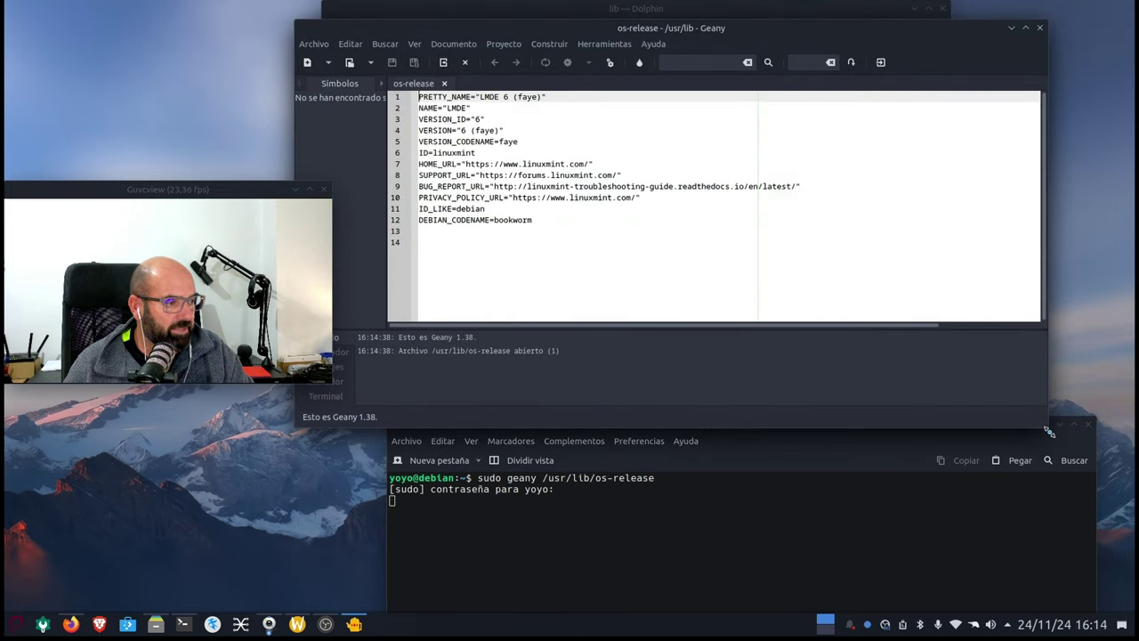
pyautogui.moveTo(1050, 431); pyautogui.dragTo(1043, 578)
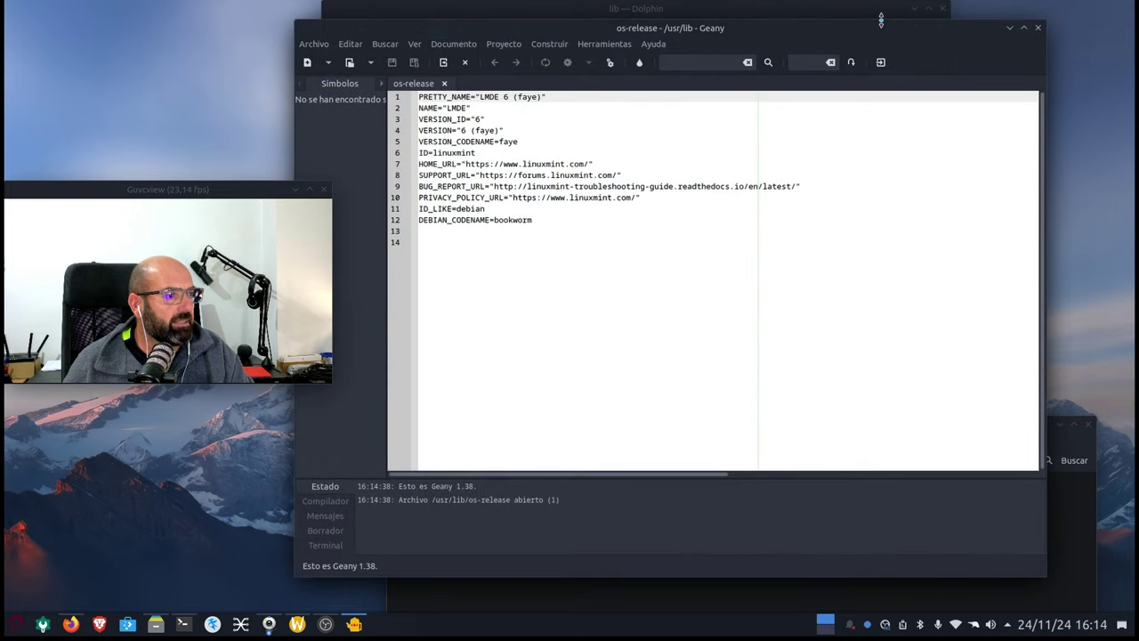
pyautogui.moveTo(881, 33); pyautogui.dragTo(929, 68)
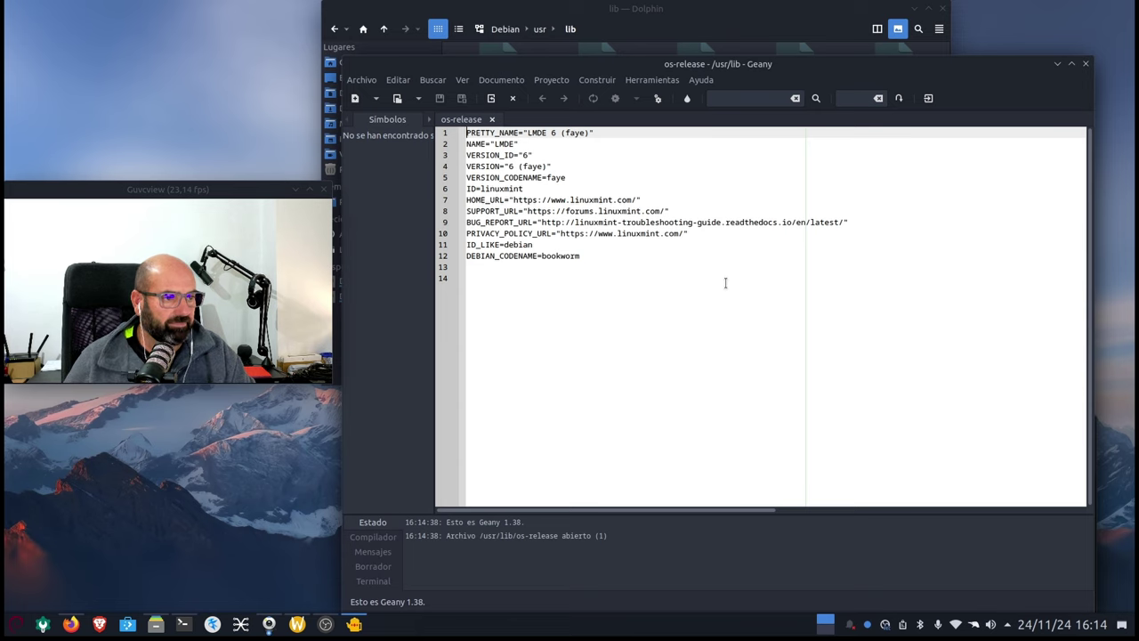
# Switch back to Firefox and copy the complete raw text of debian_12.
pyautogui.click(71, 624)
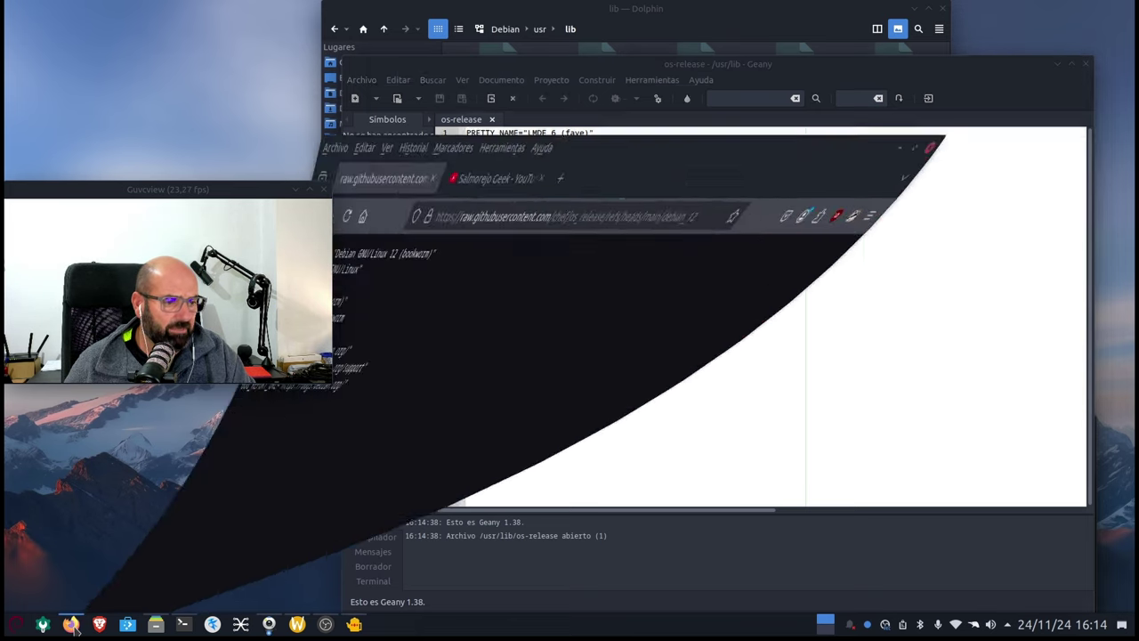
pyautogui.moveTo(561, 204); pyautogui.dragTo(362, 121)
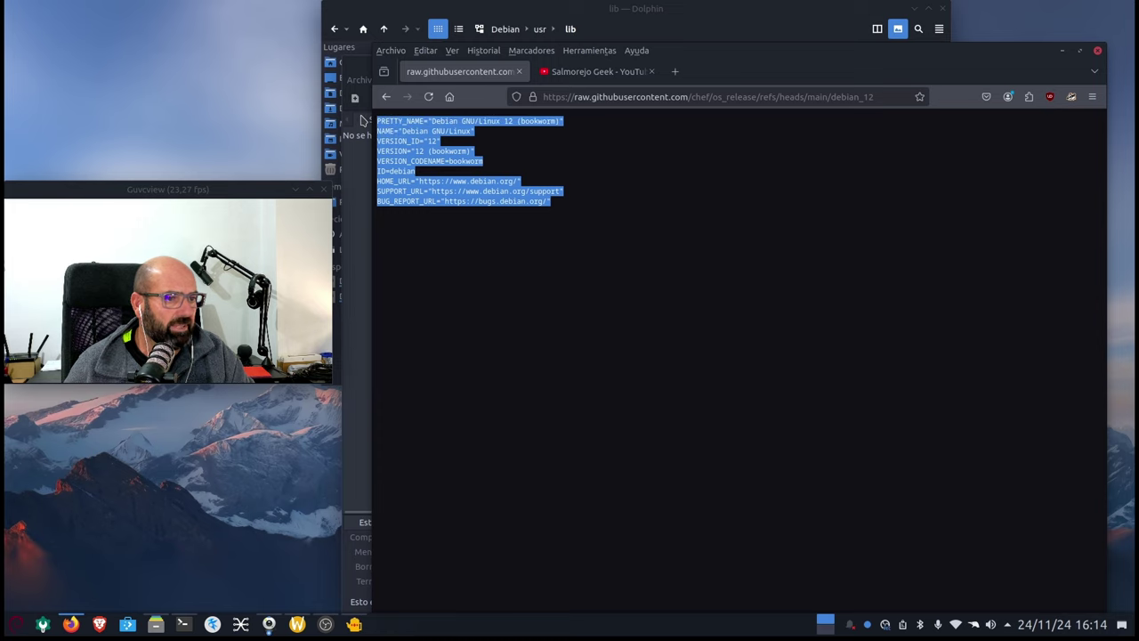
pyautogui.rightClick(407, 134)
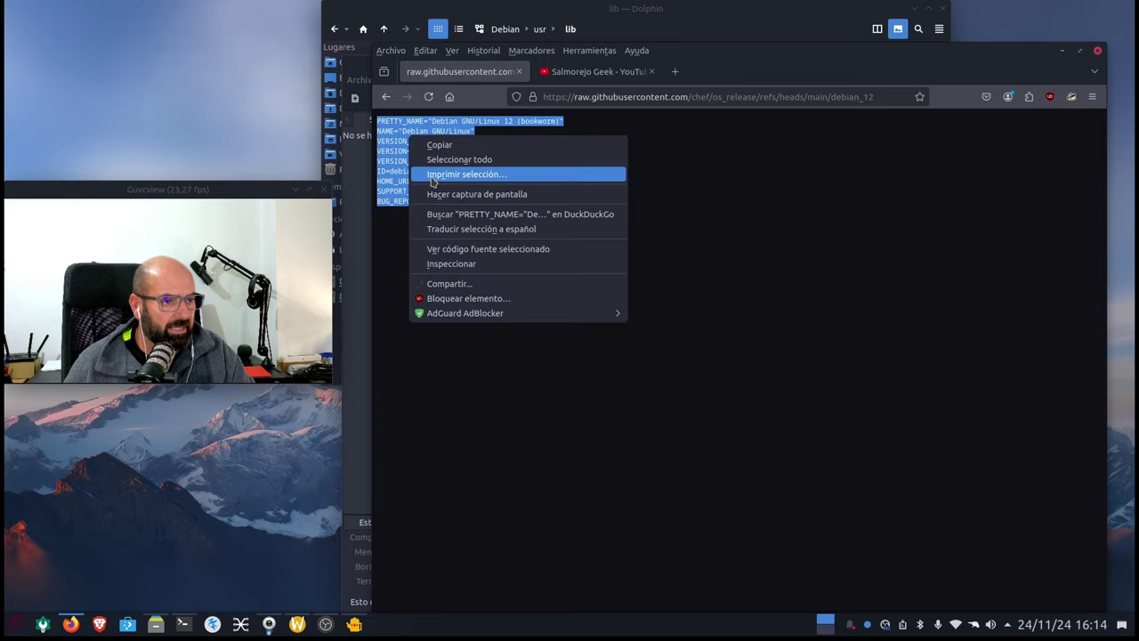
pyautogui.click(438, 140)
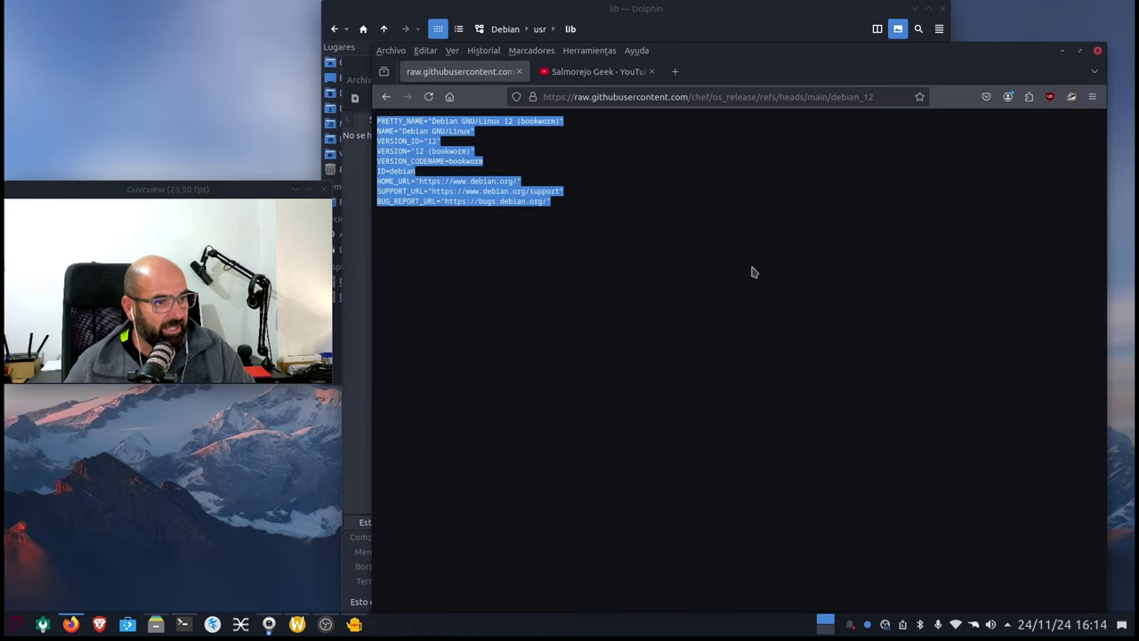
# Return to Geany and replace the LMDE text of /usr/lib/os-release with the copied Debian 12 text.
pyautogui.click(1063, 51)
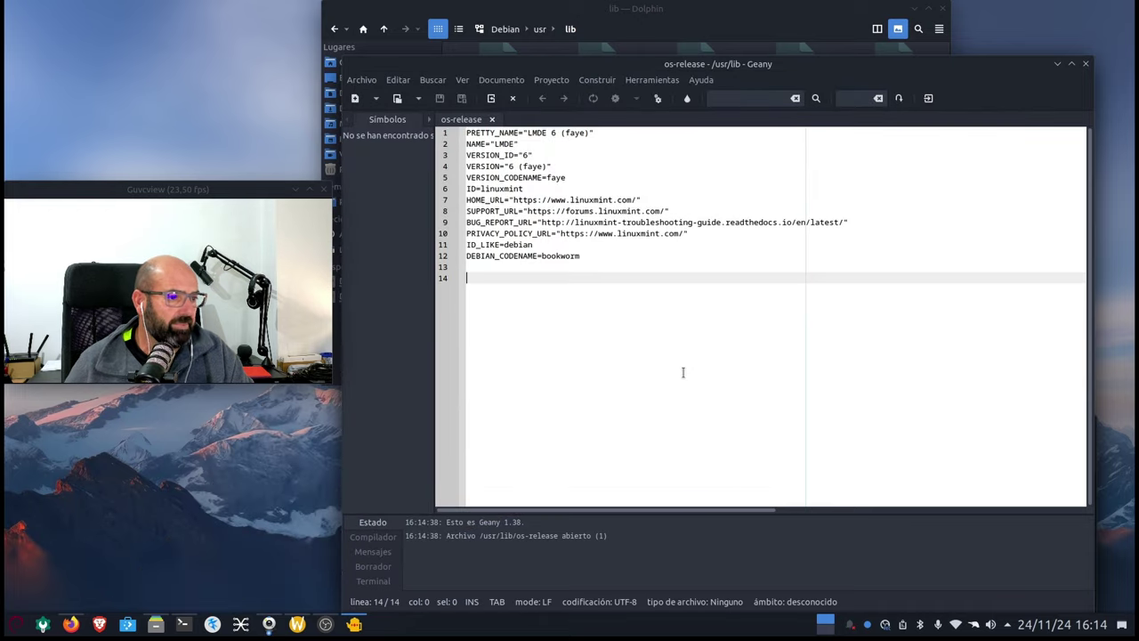
pyautogui.moveTo(615, 257); pyautogui.dragTo(427, 109)
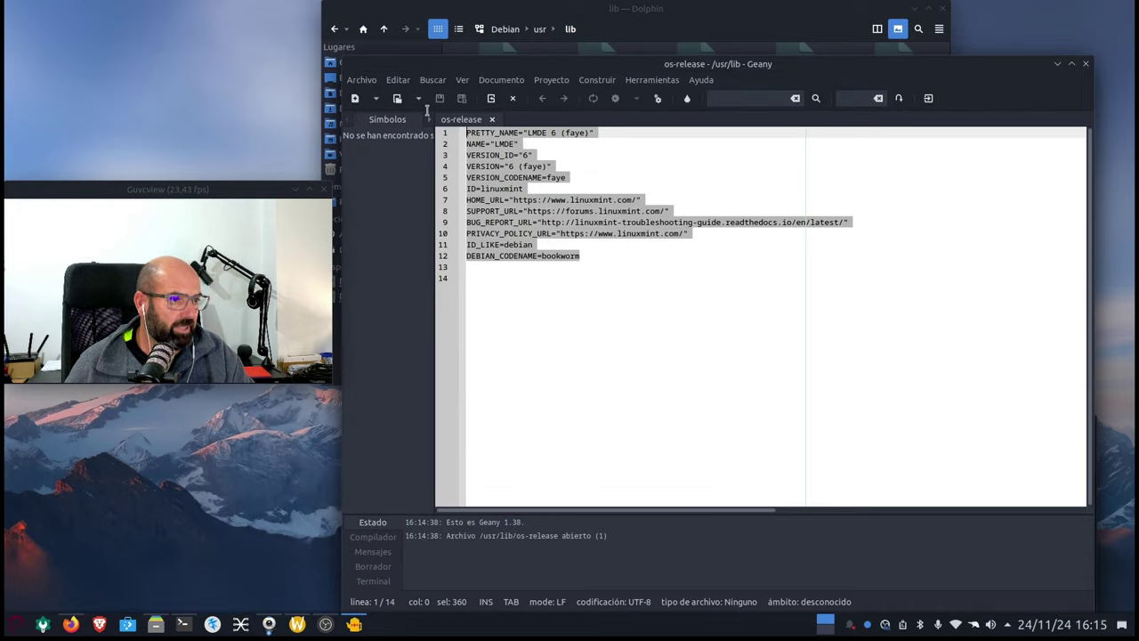
pyautogui.hotkey('ctrl', 'v')
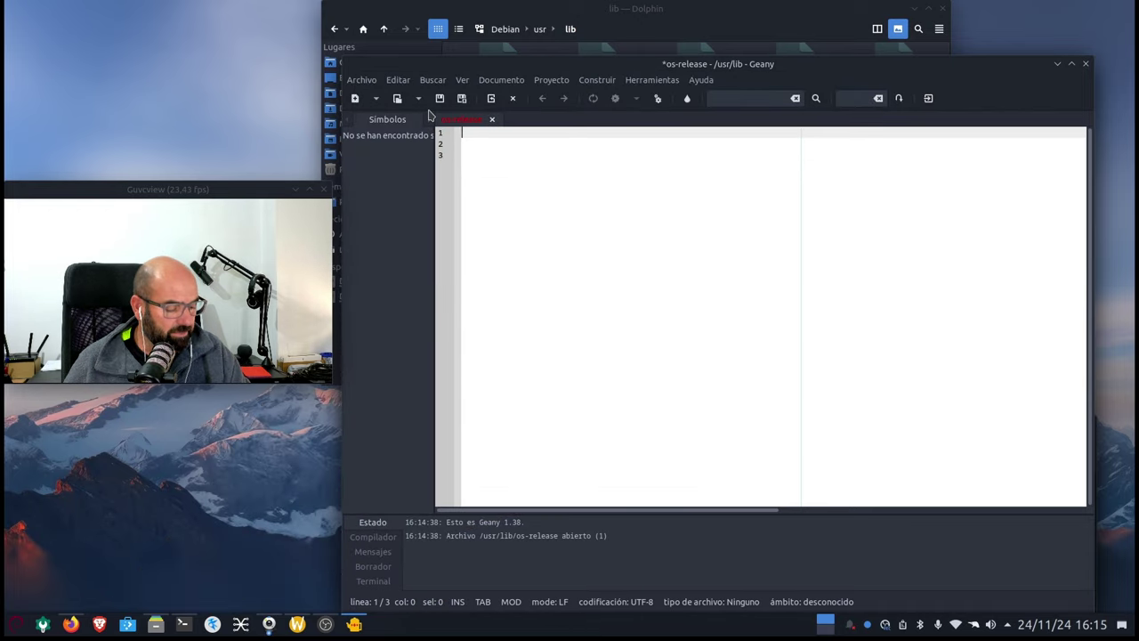
pyautogui.rightClick(475, 133)
pyautogui.click(507, 207)
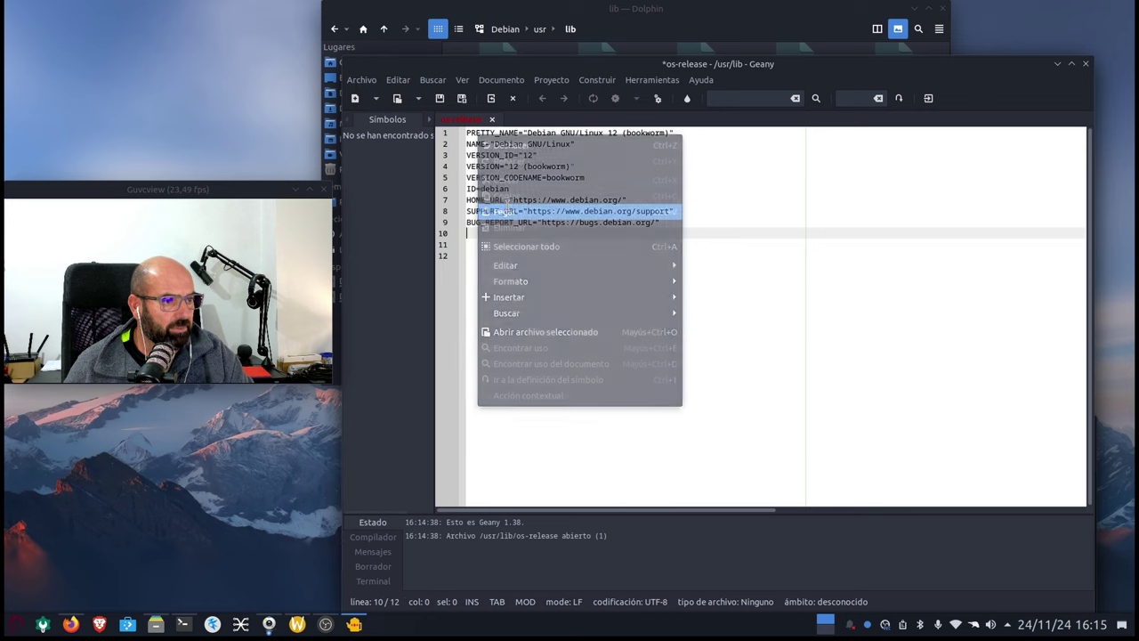
pyautogui.click(691, 219)
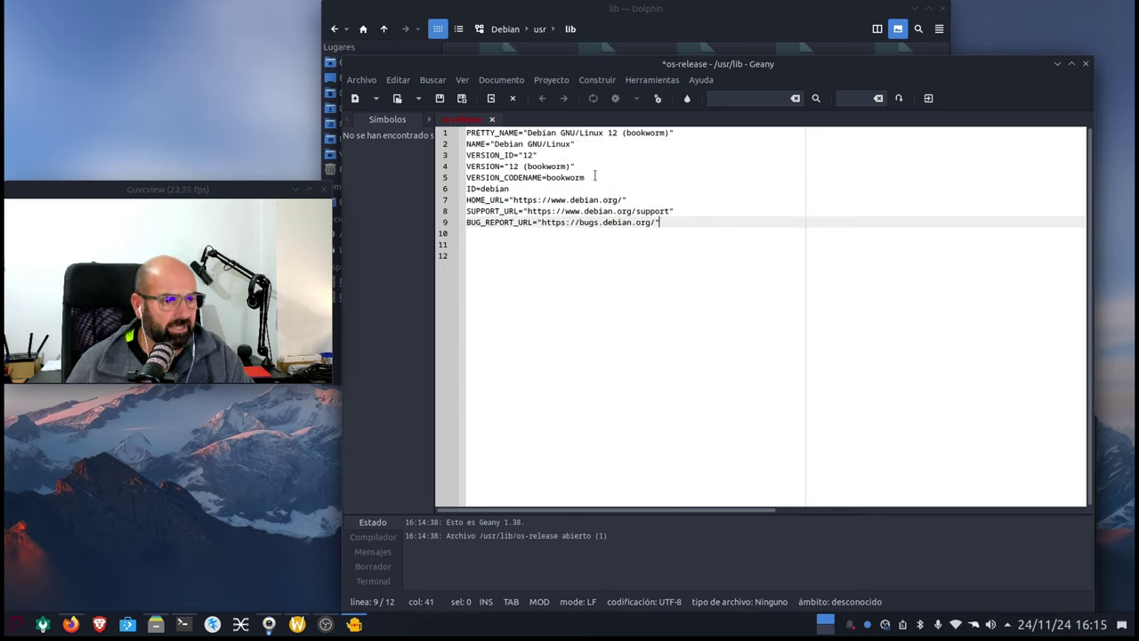
# Save os-release, close the file and quit Geany.
pyautogui.click(439, 99)
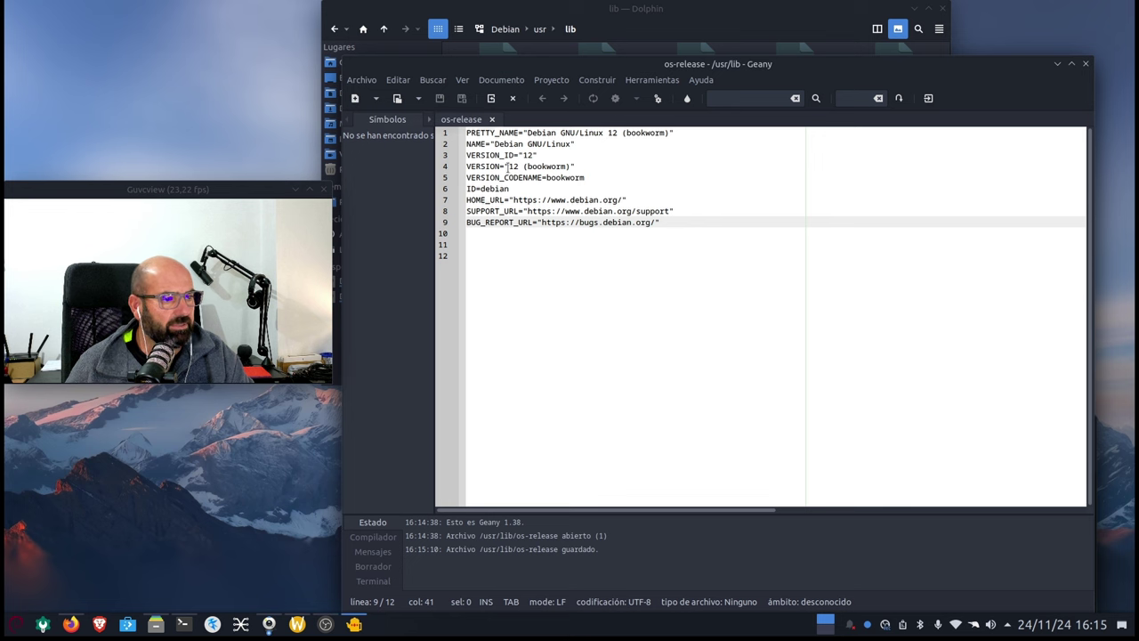
pyautogui.click(492, 119)
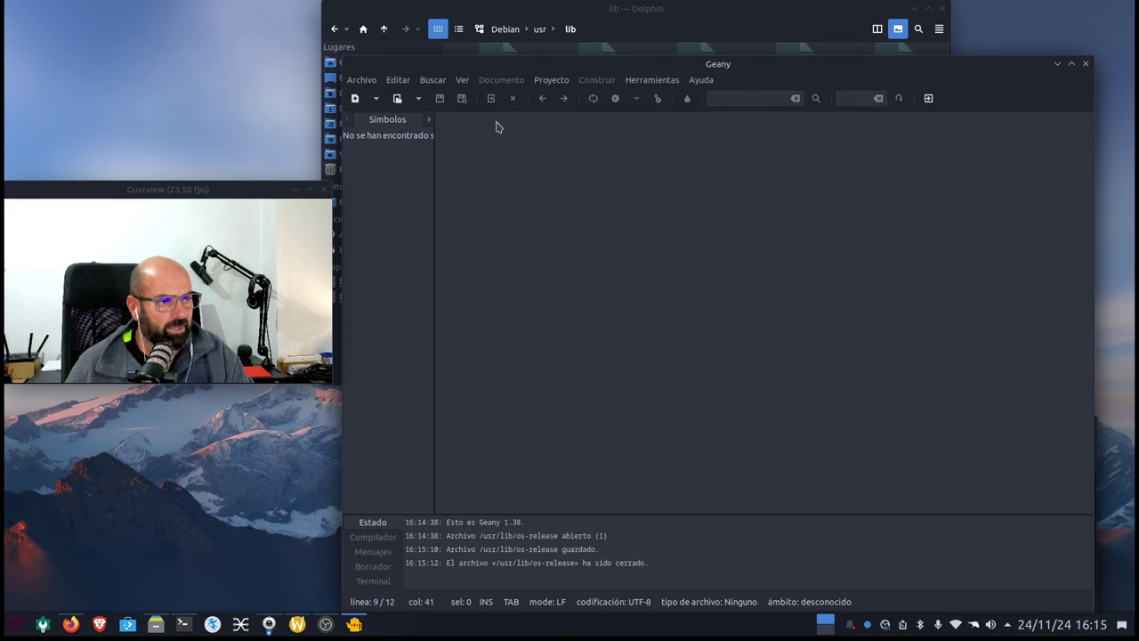
pyautogui.click(1086, 63)
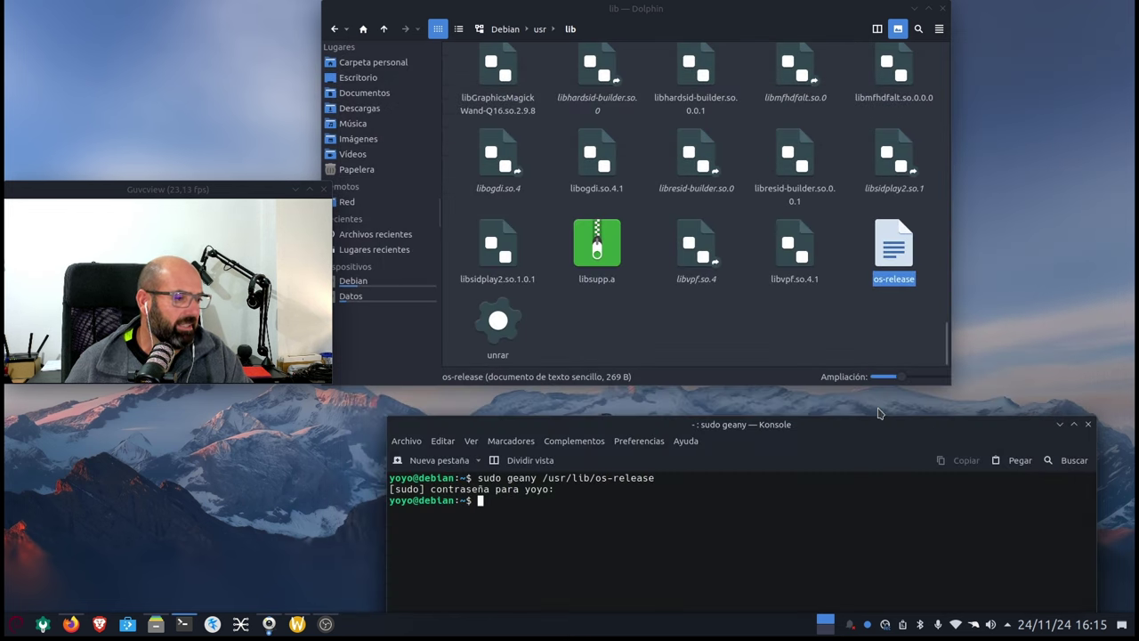
# Minimize Dolphin, move and enlarge the Konsole window beside the webcam view, and run fastfetch in it.
pyautogui.moveTo(718, 11); pyautogui.dragTo(709, 113)
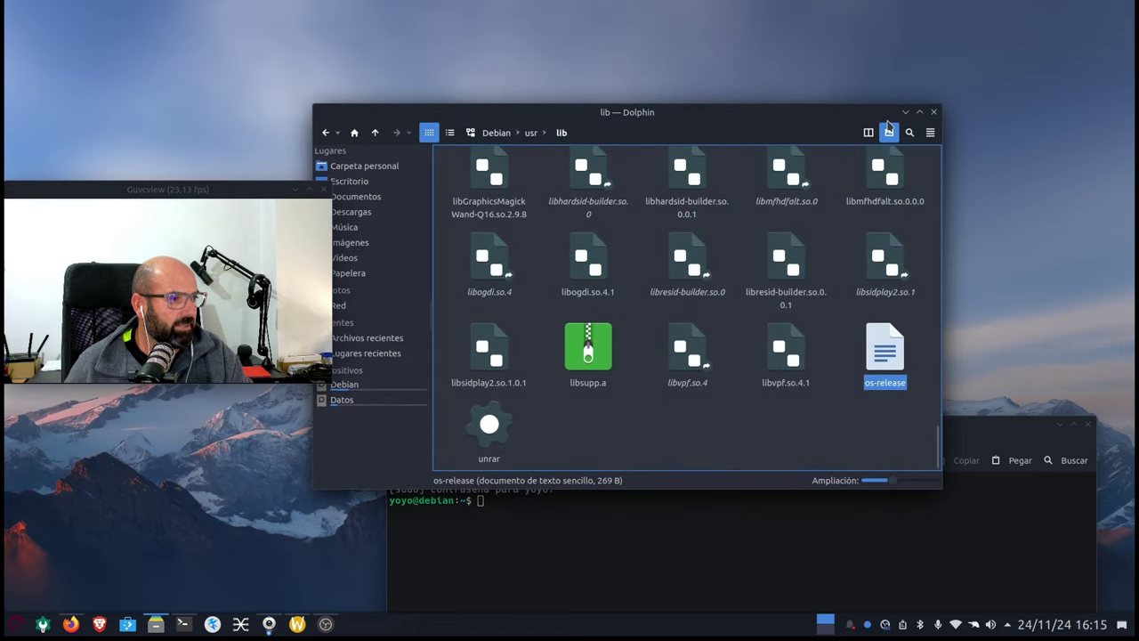
pyautogui.click(905, 111)
pyautogui.moveTo(732, 427); pyautogui.dragTo(709, 66)
pyautogui.moveTo(1080, 551); pyautogui.dragTo(1114, 597)
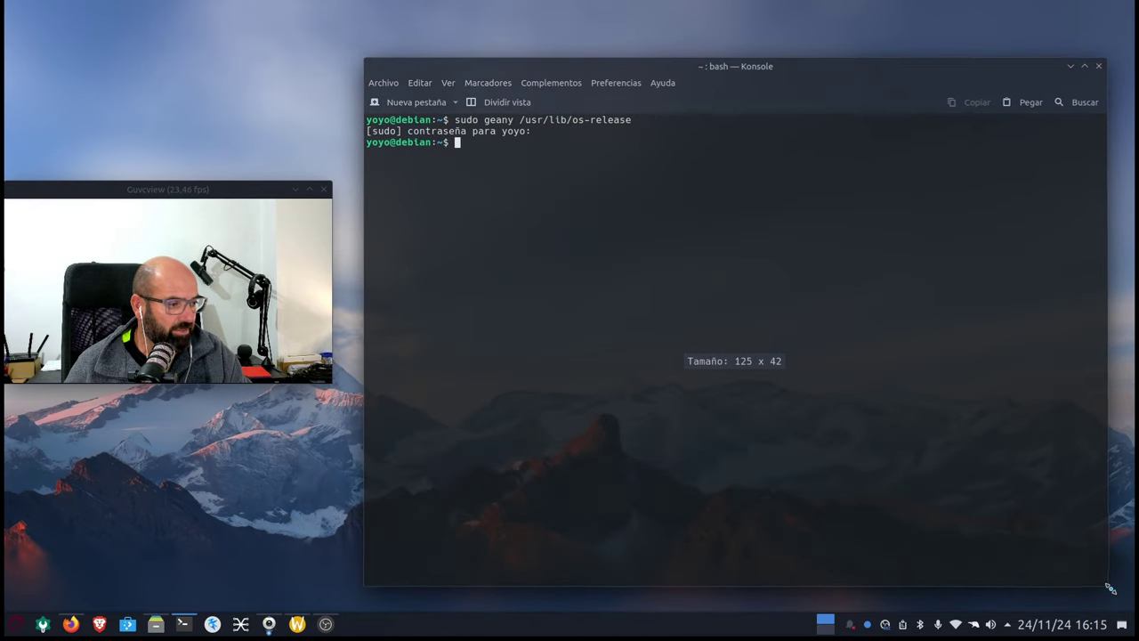
pyautogui.moveTo(743, 76); pyautogui.dragTo(718, 55)
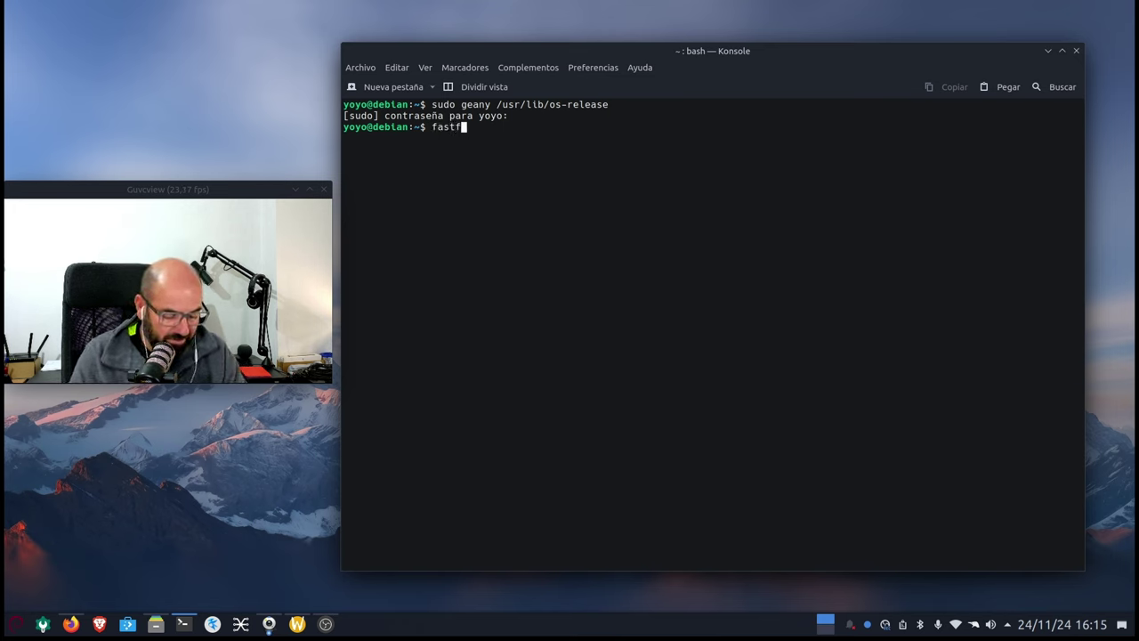
pyautogui.press('Return')
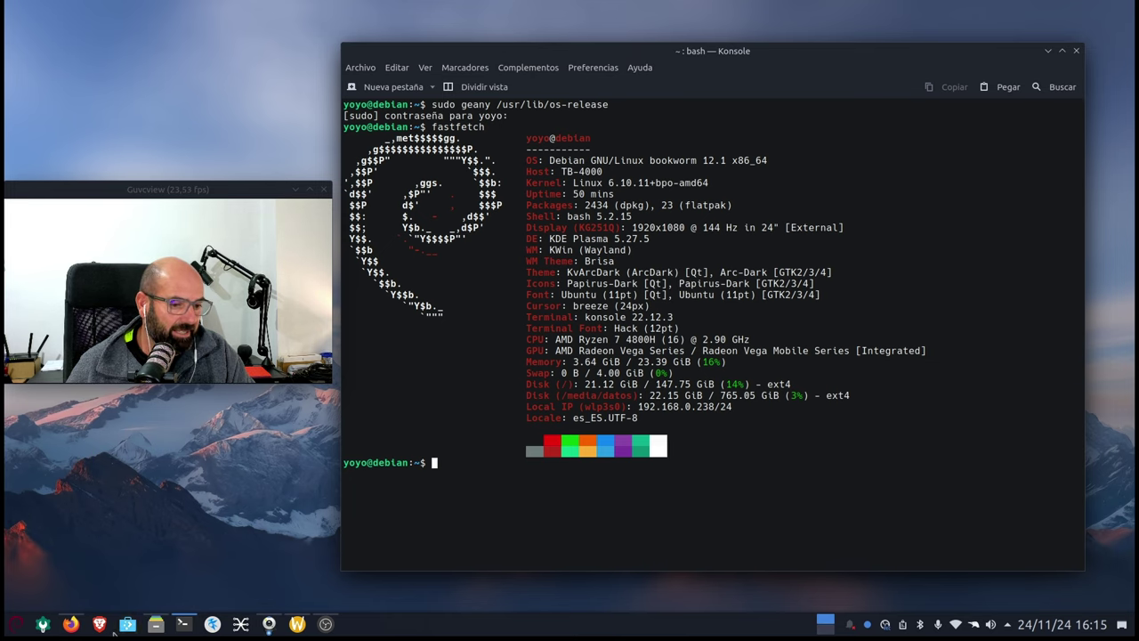
# Review the debian_12 text in Firefox, minimize the browser and examine the OS line of the fastfetch output in Konsole.
pyautogui.click(71, 624)
pyautogui.click(527, 315)
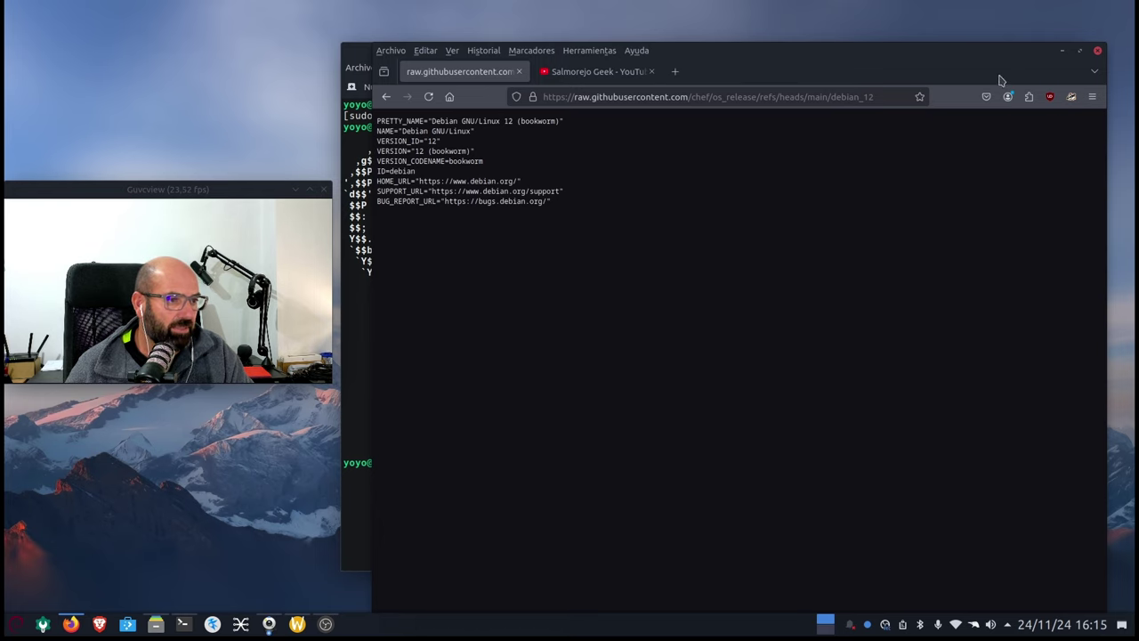
pyautogui.click(1061, 54)
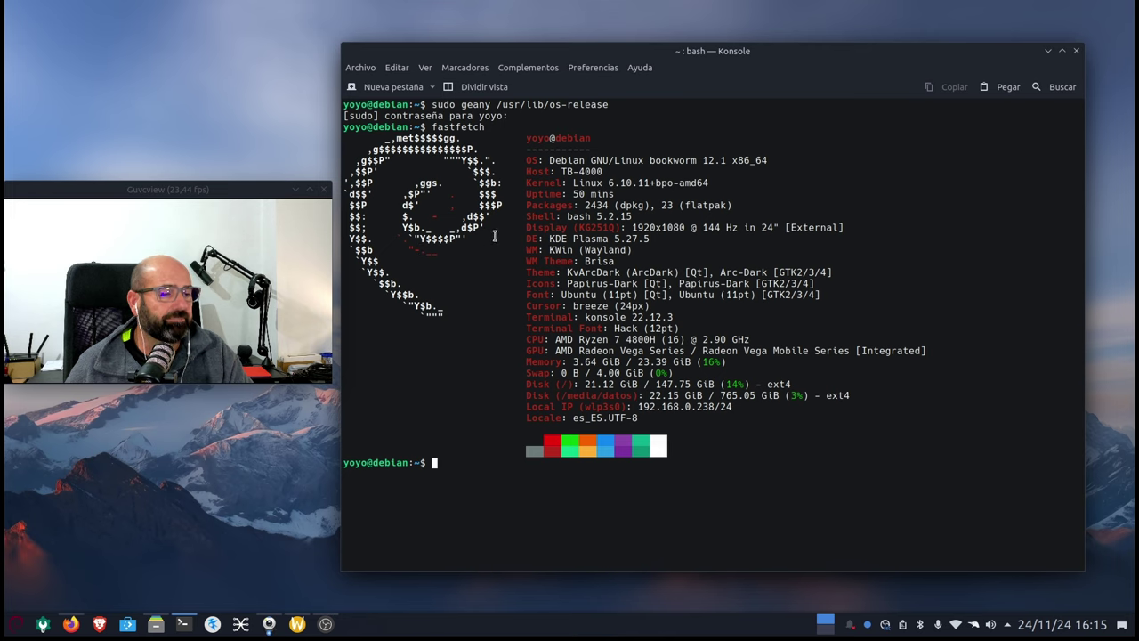
pyautogui.moveTo(798, 162); pyautogui.dragTo(550, 160)
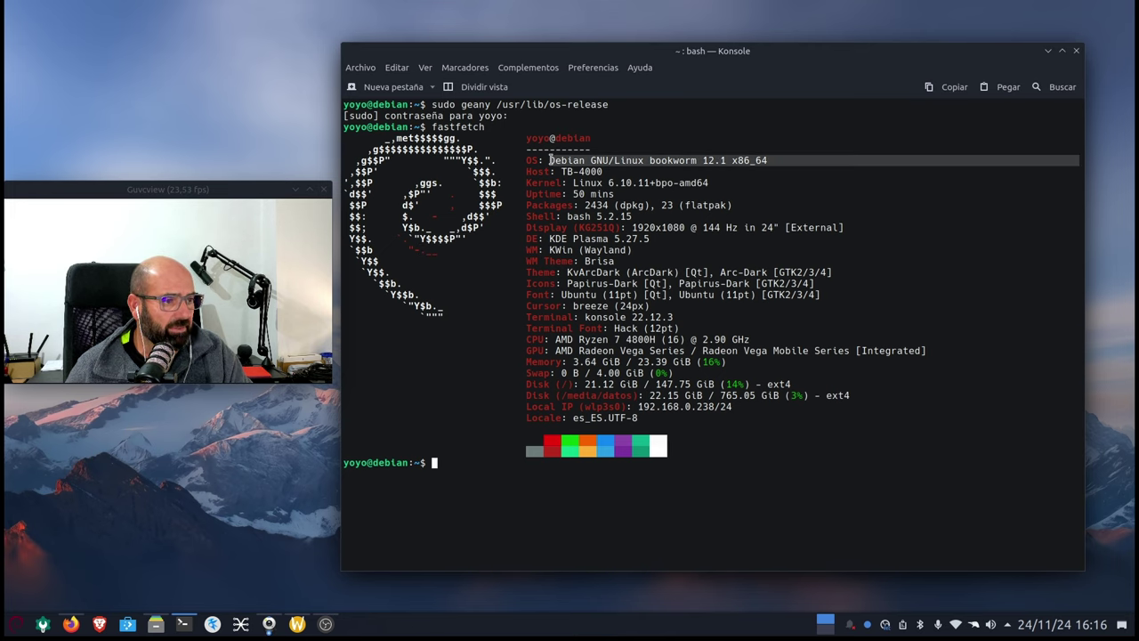
pyautogui.click(748, 214)
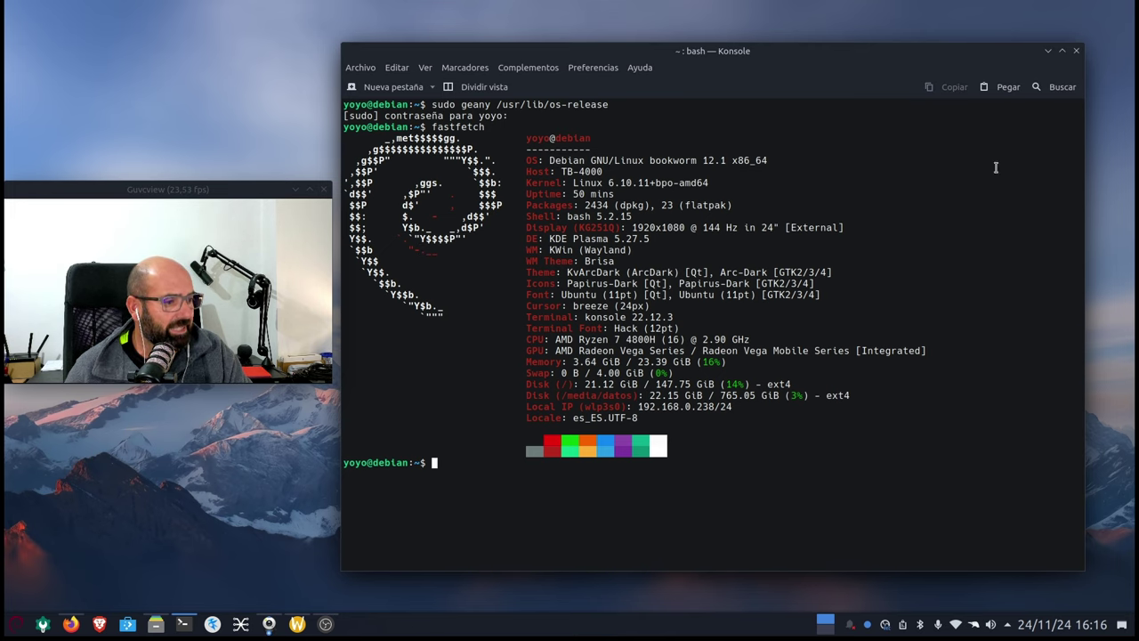
# Minimize Konsole, open Centro de información beside the webcam view and examine the distribution shown under Acerca de este sistema.
pyautogui.click(1047, 50)
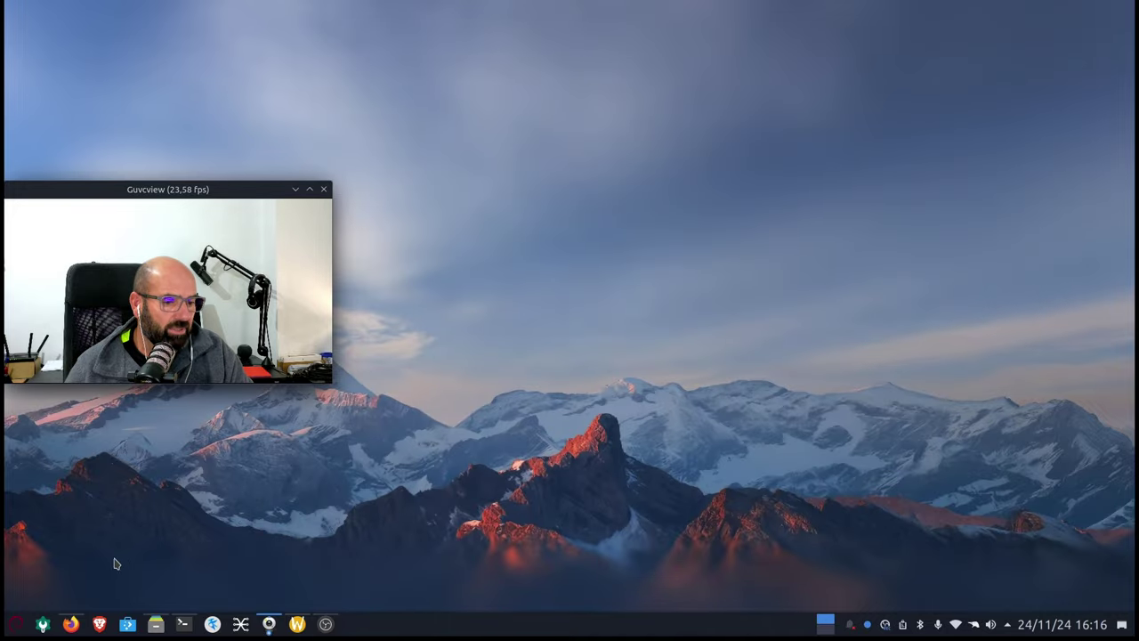
pyautogui.click(18, 625)
pyautogui.click(120, 599)
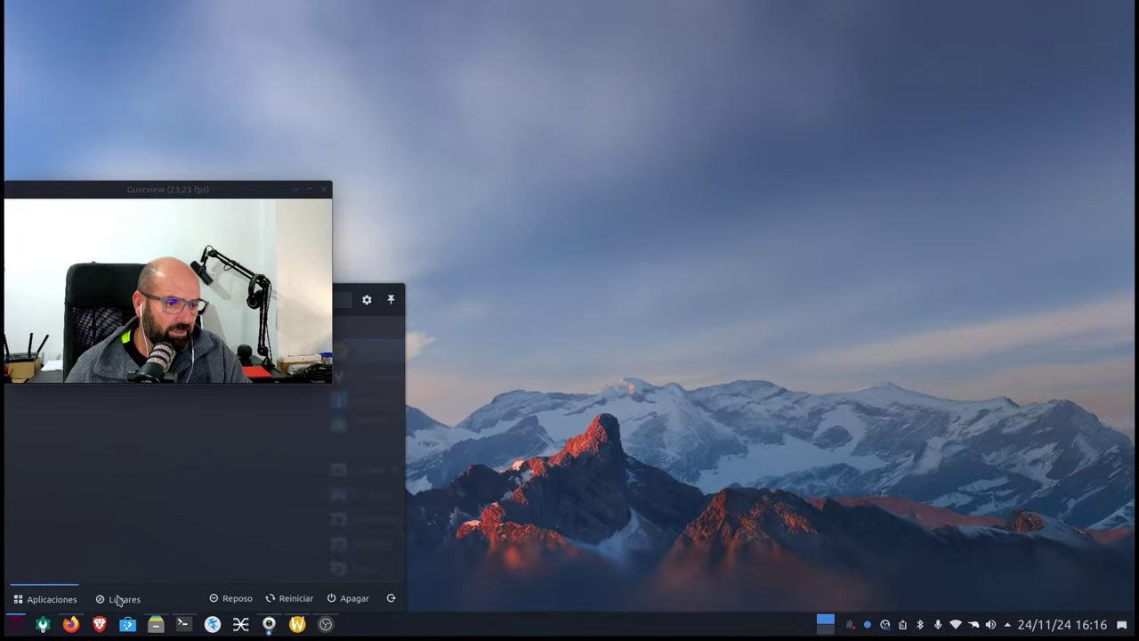
pyautogui.click(247, 405)
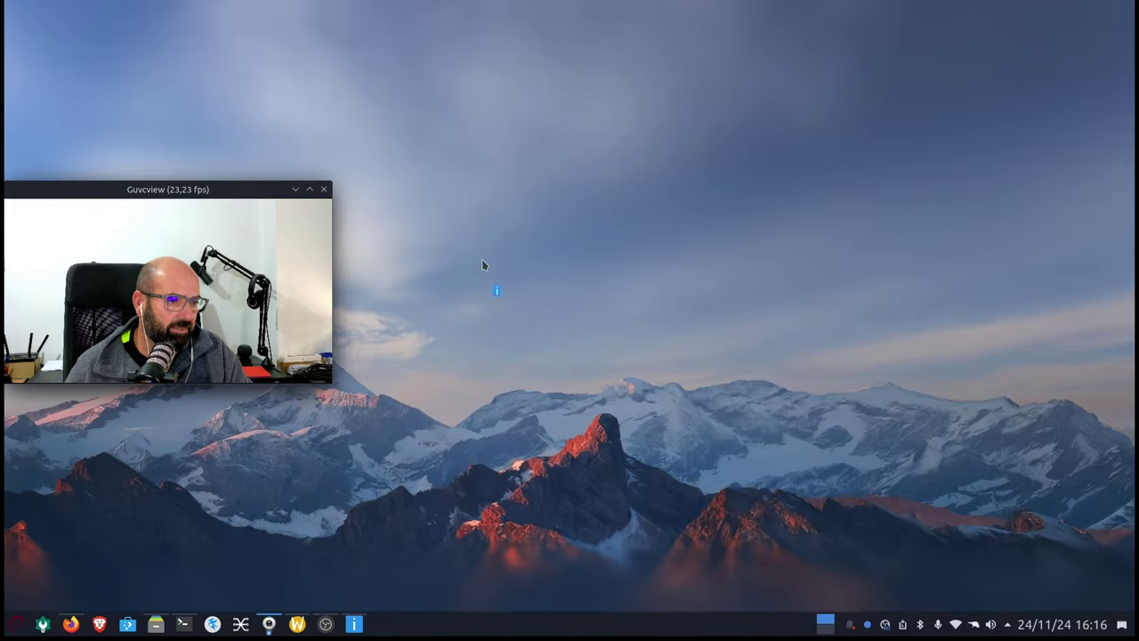
pyautogui.moveTo(588, 87); pyautogui.dragTo(785, 75)
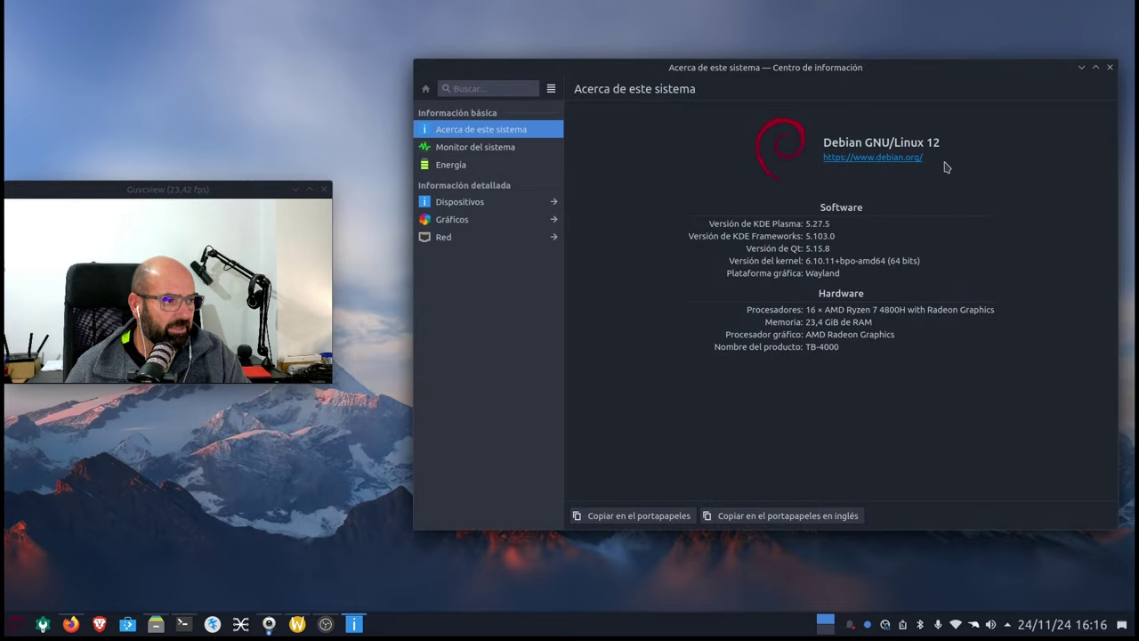
pyautogui.moveTo(901, 73); pyautogui.dragTo(871, 67)
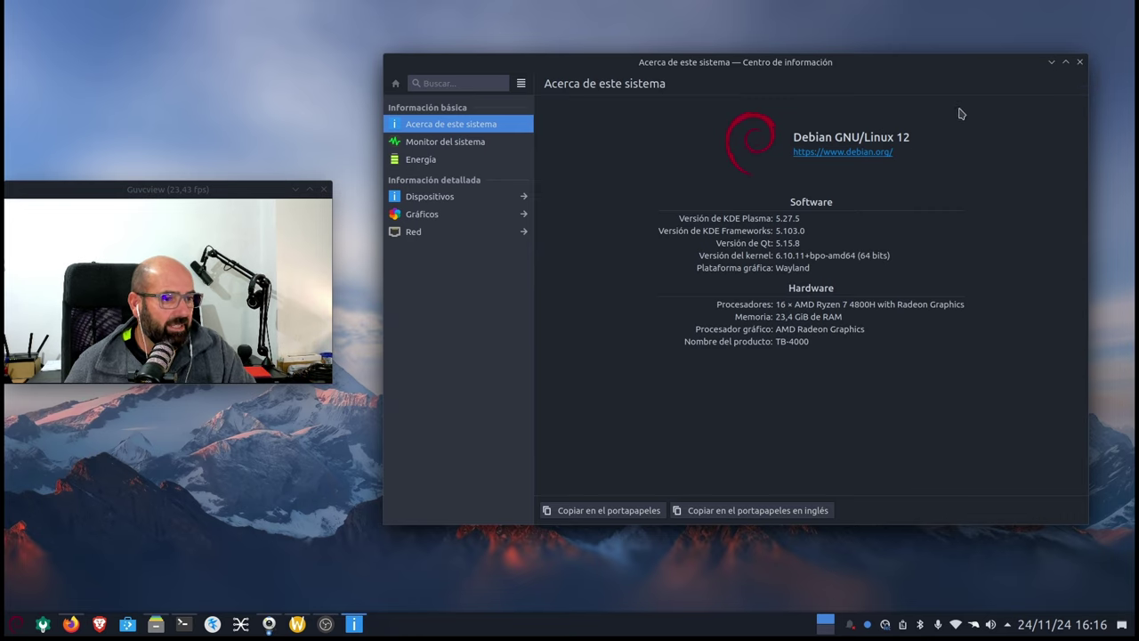
# Minimize Centro de información and bring up the OBS Studio window.
pyautogui.click(1051, 63)
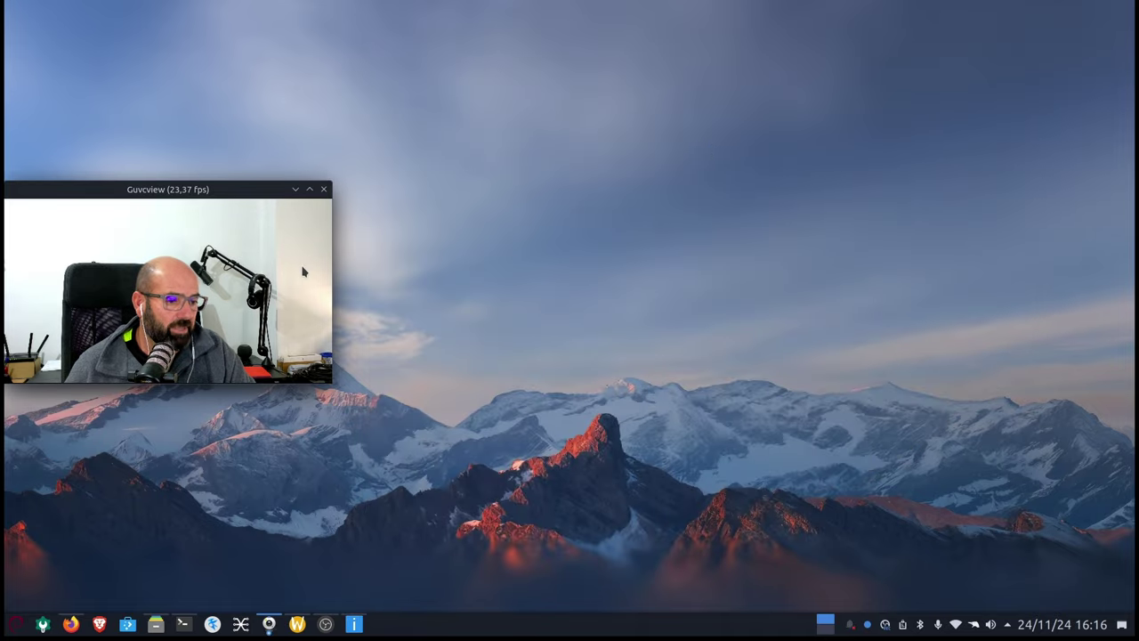
pyautogui.click(326, 624)
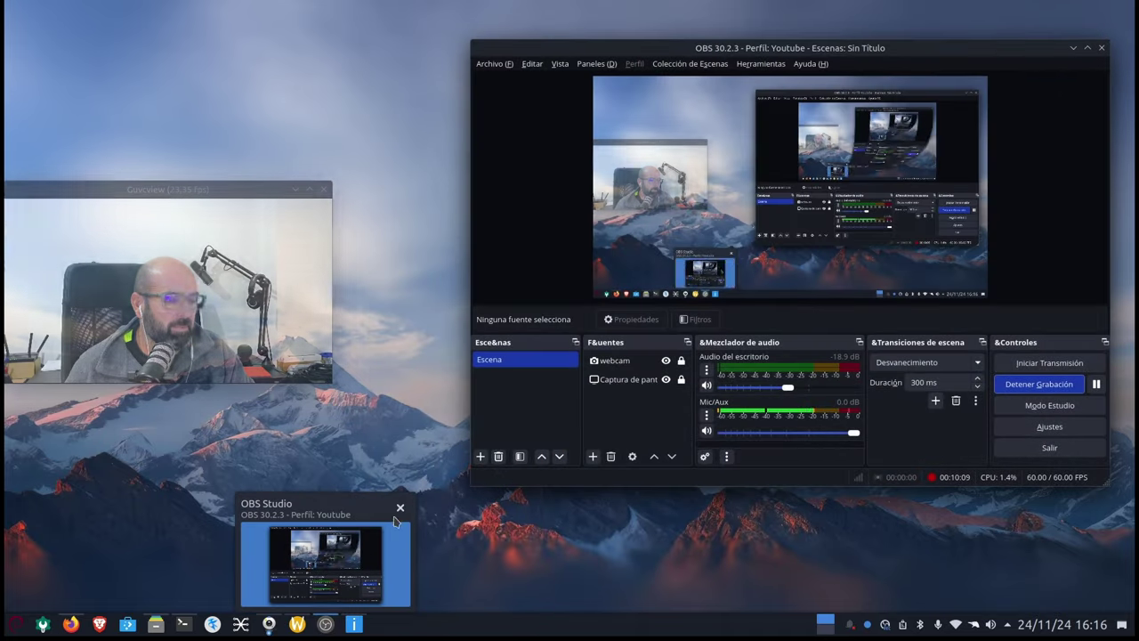